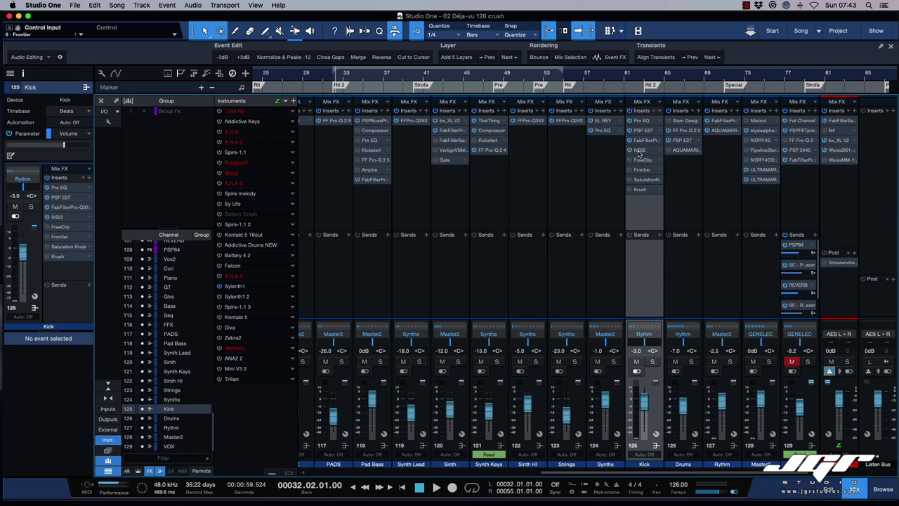
- Open the IVGI2 insert on the Kick channel, position its window over the mixer, and start playback
click(639, 151)
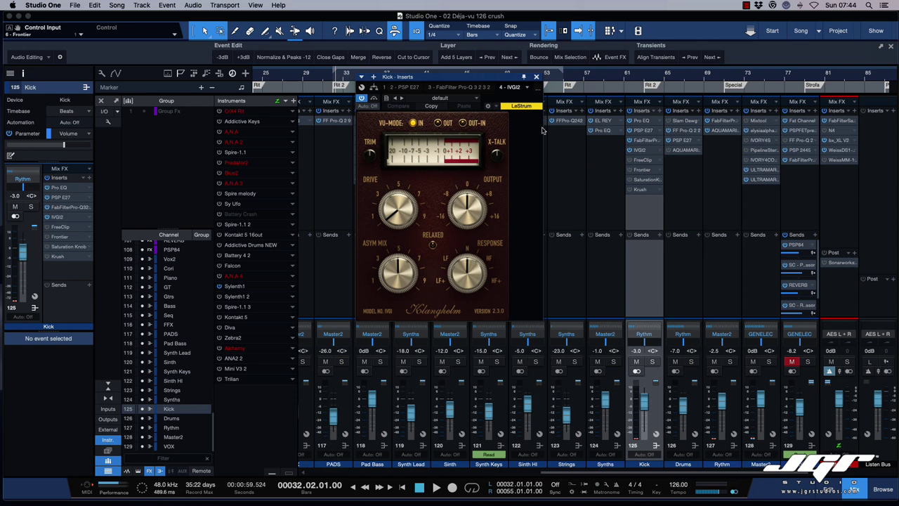
drag(485, 83, 471, 103)
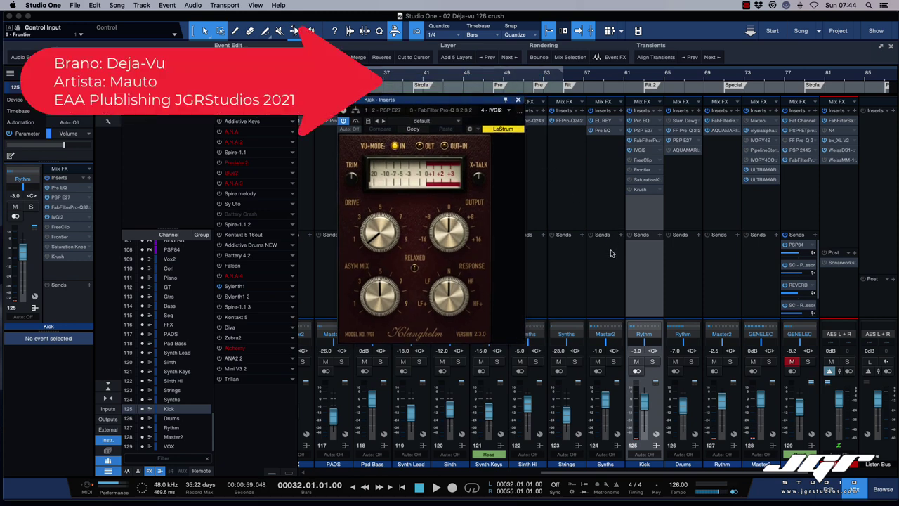
key(space)
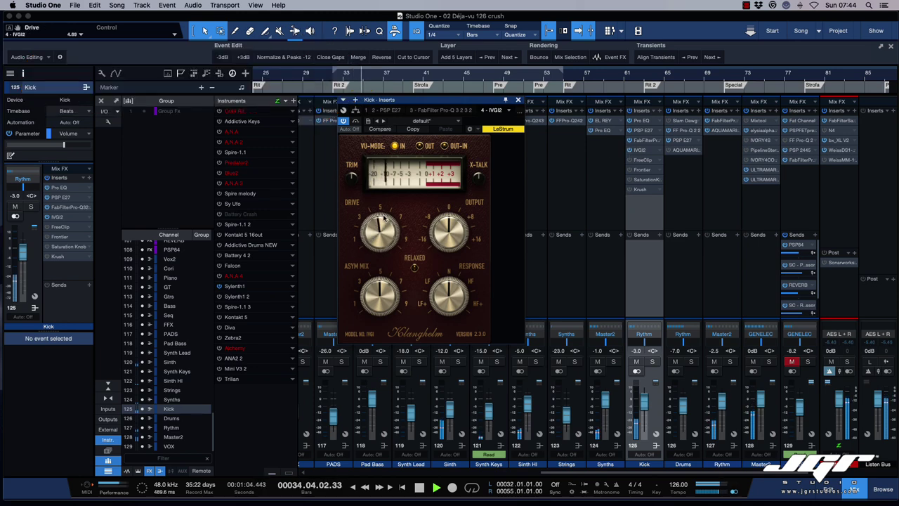
- Raise the Kick's IVGI2 Drive above 7 and turn Asym Mix up to 10.00
scroll(384, 219, up, 5)
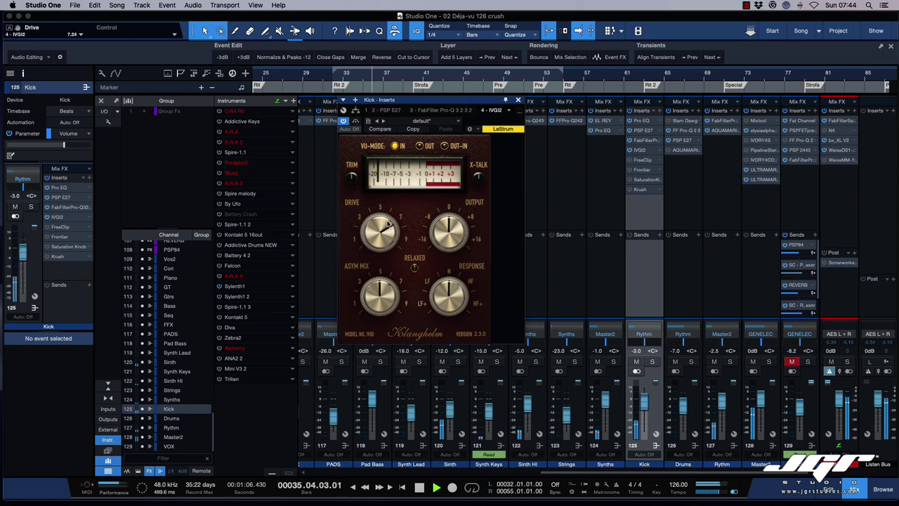
scroll(389, 223, up, 2)
scroll(387, 270, up, 5)
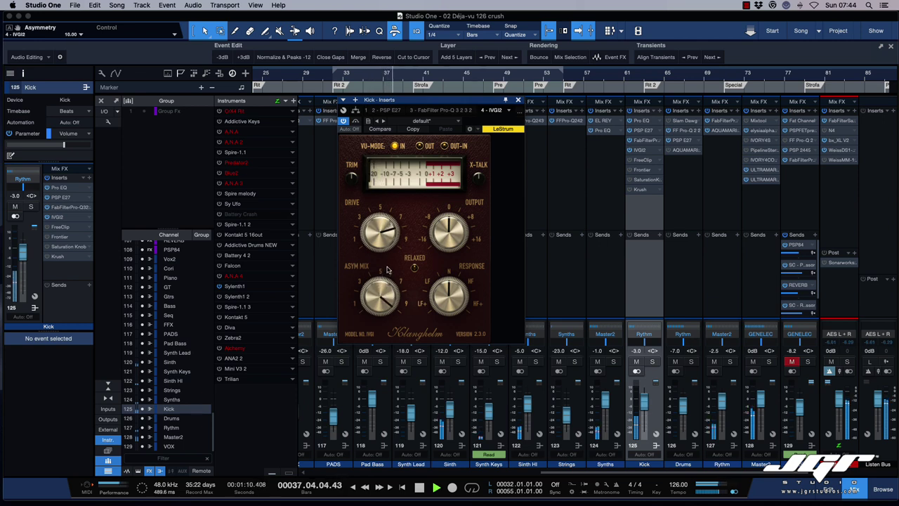
- Sweep the IVGI2 Response up to the high-frequency end and down to -10.0 to audition both extremes
scroll(446, 300, up, 3)
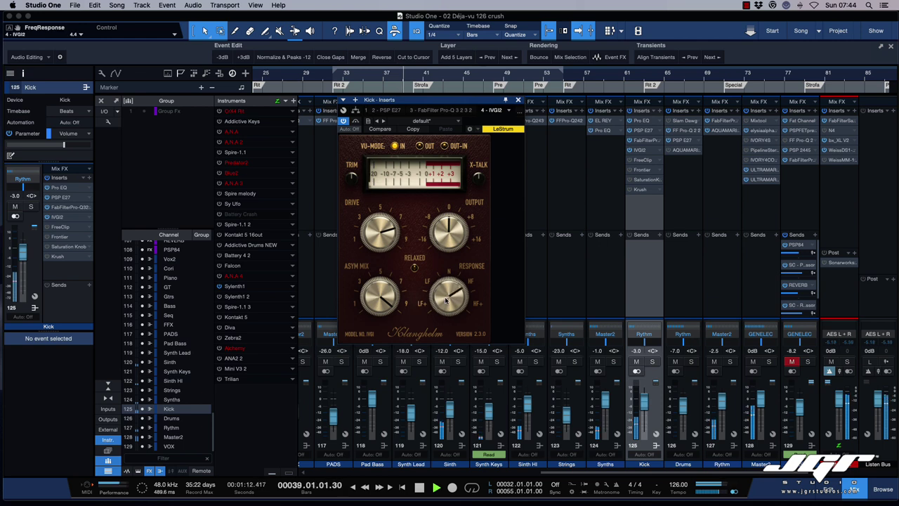
scroll(445, 300, up, 5)
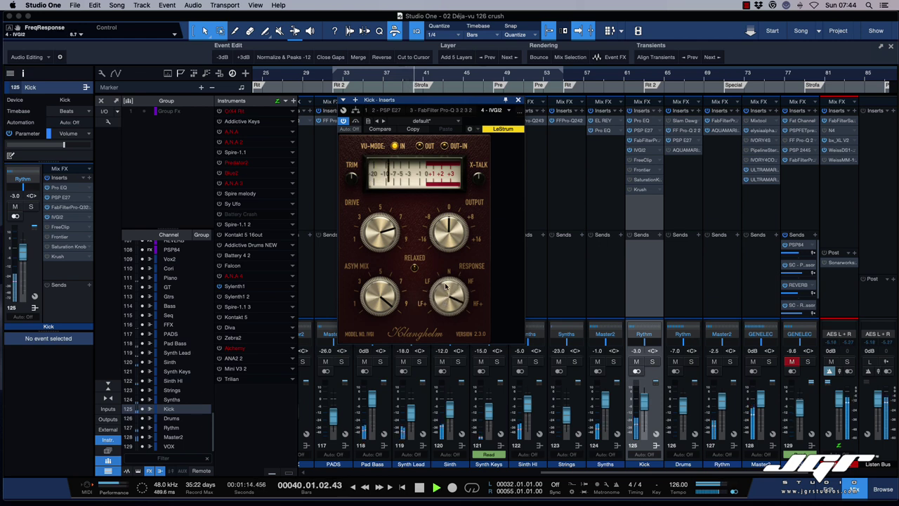
scroll(445, 286, up, 3)
scroll(445, 288, down, 20)
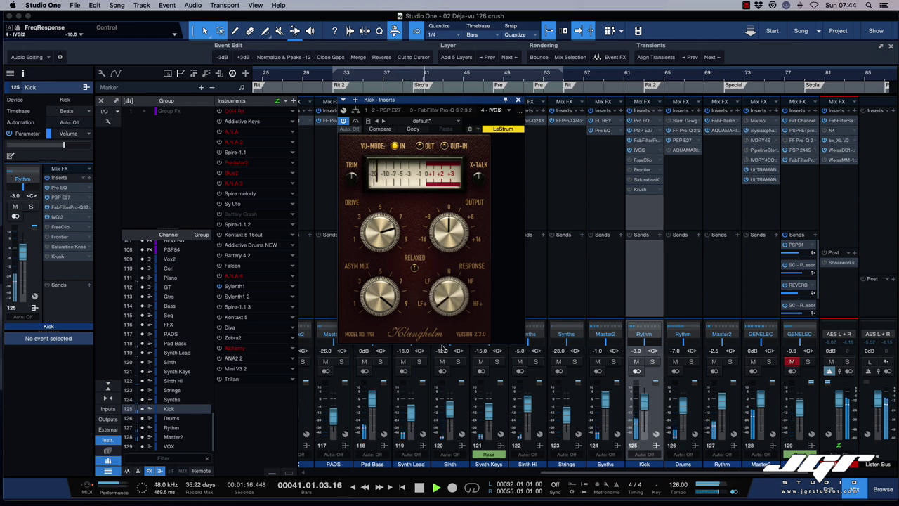
drag(441, 341, 441, 339)
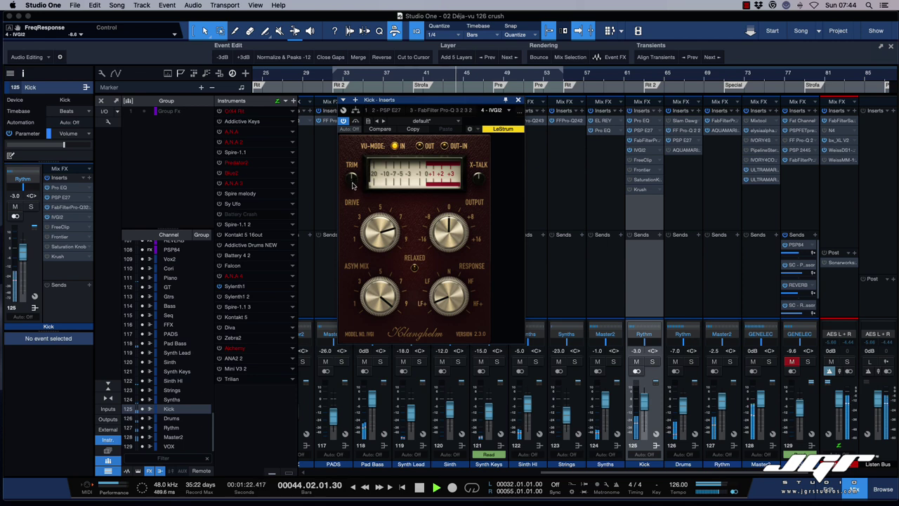
- Try the IVGI2 with Trim raised to 8.8 dB and Response at 7.8
drag(352, 184, 352, 174)
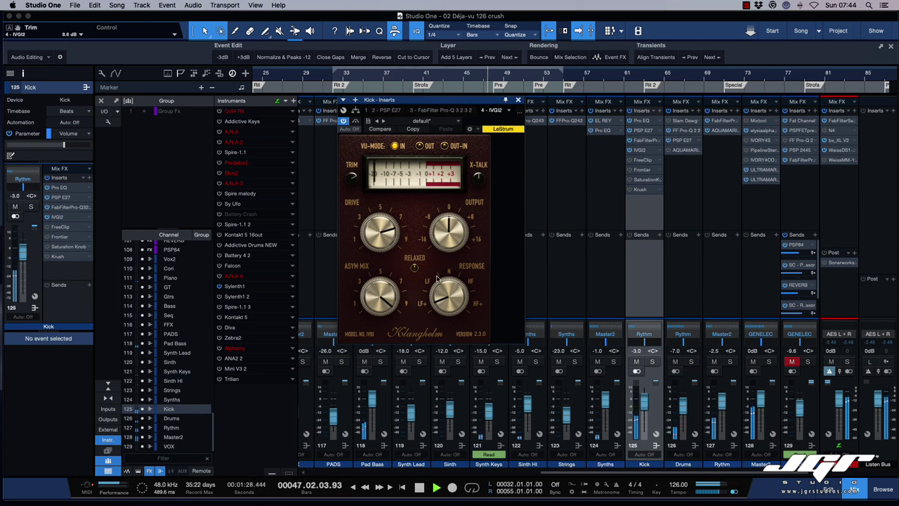
drag(452, 298, 451, 259)
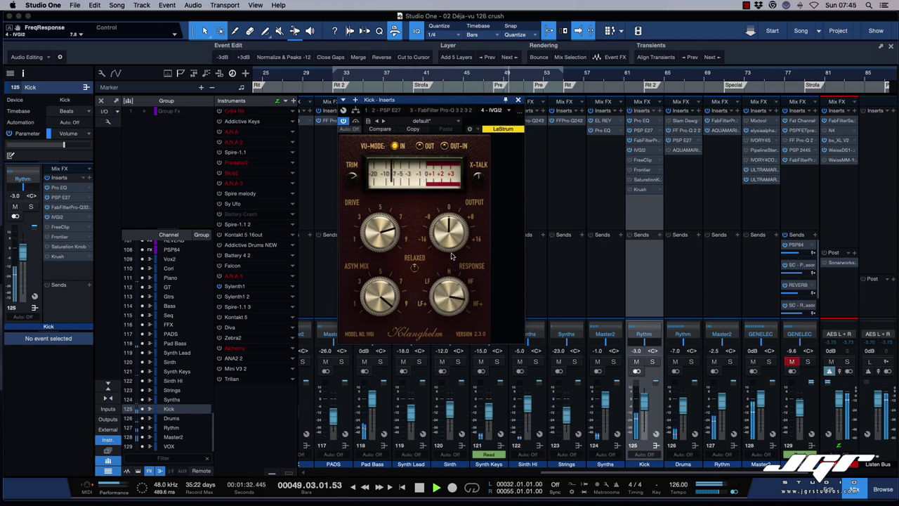
- Solo the Kick channel, set Response between N and HF, and compare the sound with IVGI2 bypassed and active
click(653, 361)
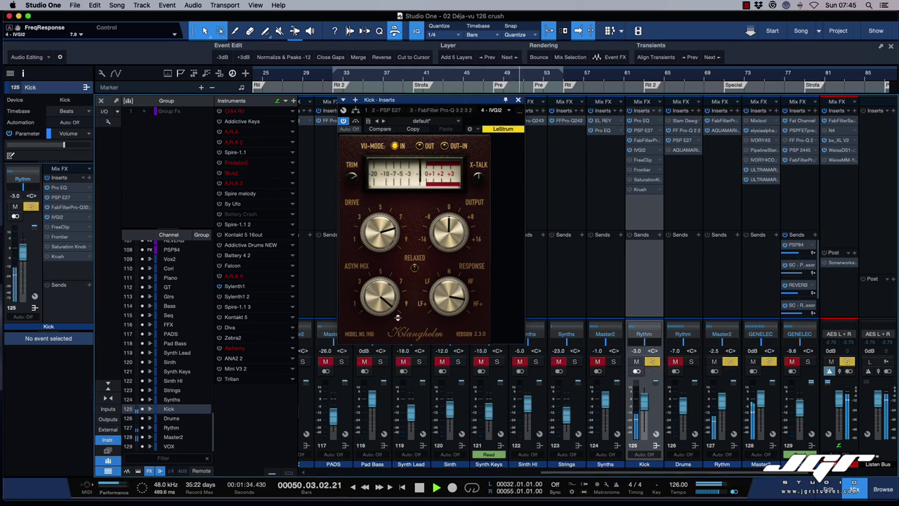
mouse_move(449, 293)
mouse_down()
mouse_move(443, 317)
mouse_move(444, 304)
mouse_up()
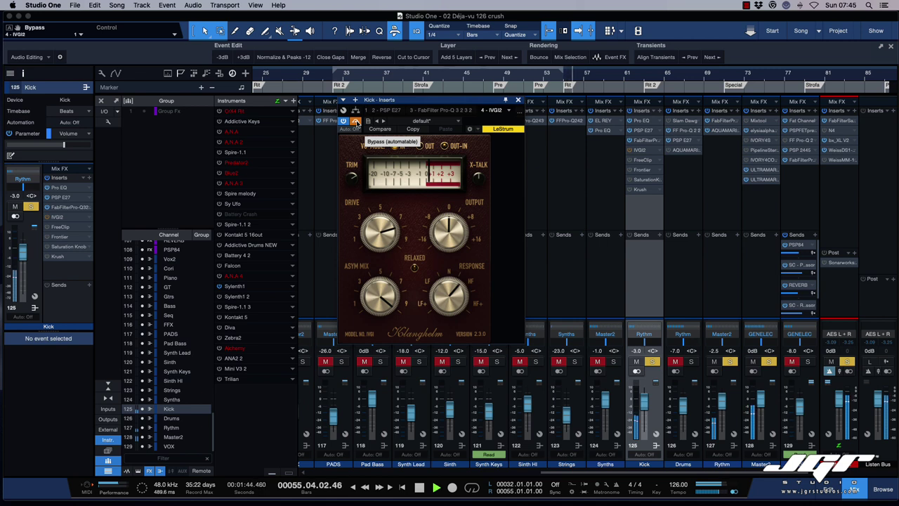
click(357, 123)
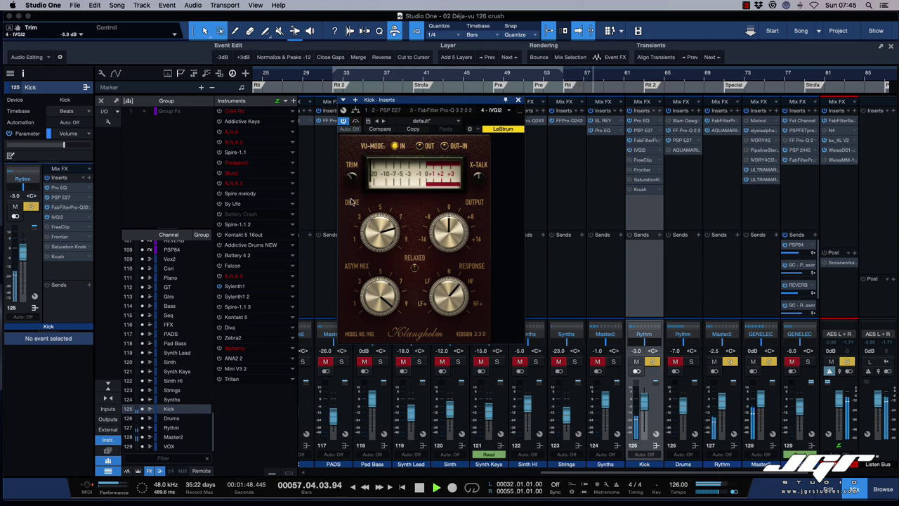
- Set the IVGI2 Trim to about -2.4 dB and adjust its X-Talk level
drag(351, 201, 351, 198)
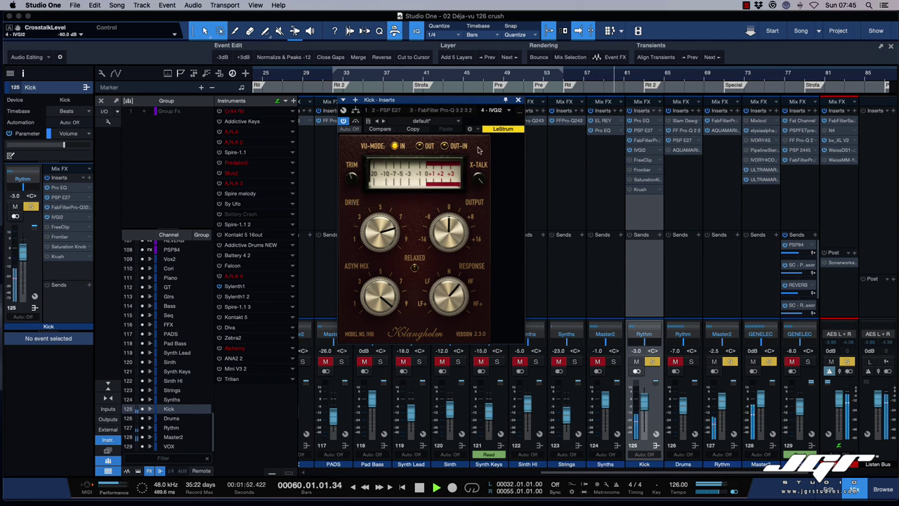
drag(478, 149, 478, 171)
- Lower the IVGI2 Drive to 6.21 and vary Asym Mix, leaving it at 10.00
mouse_move(380, 229)
mouse_down()
mouse_move(386, 280)
mouse_move(389, 214)
mouse_move(376, 237)
mouse_up()
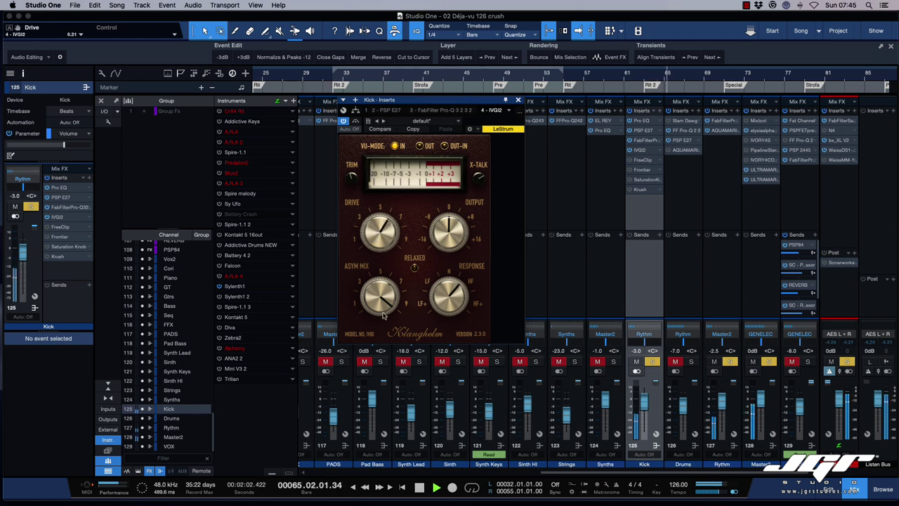
mouse_move(383, 299)
mouse_down()
mouse_move(389, 344)
mouse_move(388, 281)
mouse_move(381, 382)
mouse_move(376, 289)
mouse_up()
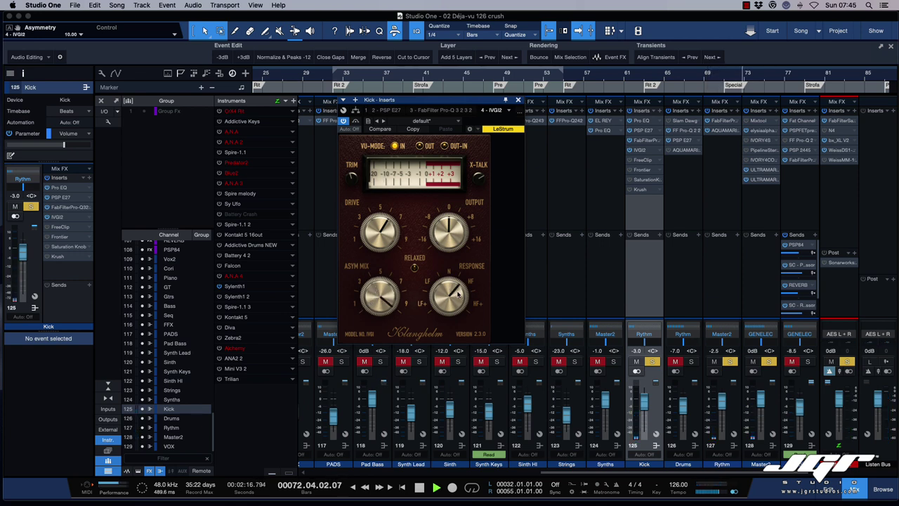
- Try the IVGI2 Response at -4.1 and restart playback from the loop start
mouse_move(455, 298)
mouse_down()
mouse_move(455, 317)
mouse_move(457, 283)
mouse_move(450, 309)
mouse_up()
key(space)
key(space)
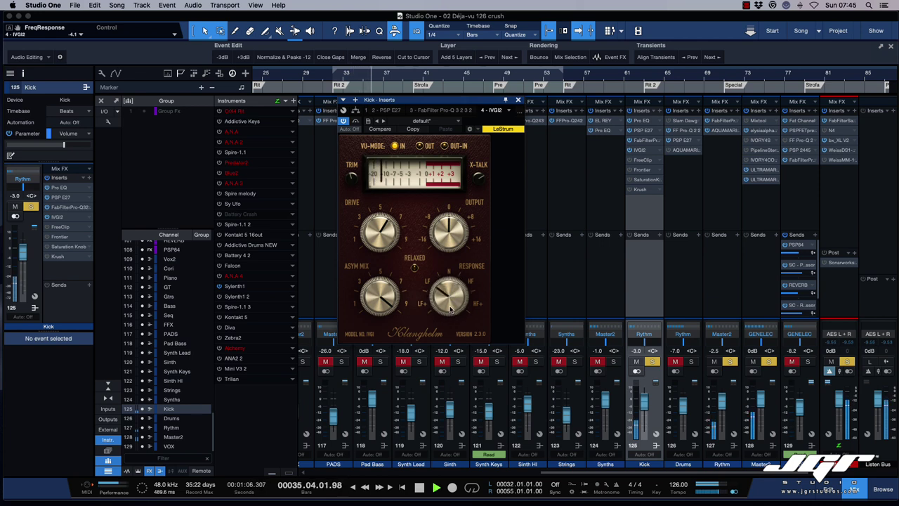
- Enable Relaxed mode, return Response toward HF, set Drive to 7.77, and stop playback
click(415, 269)
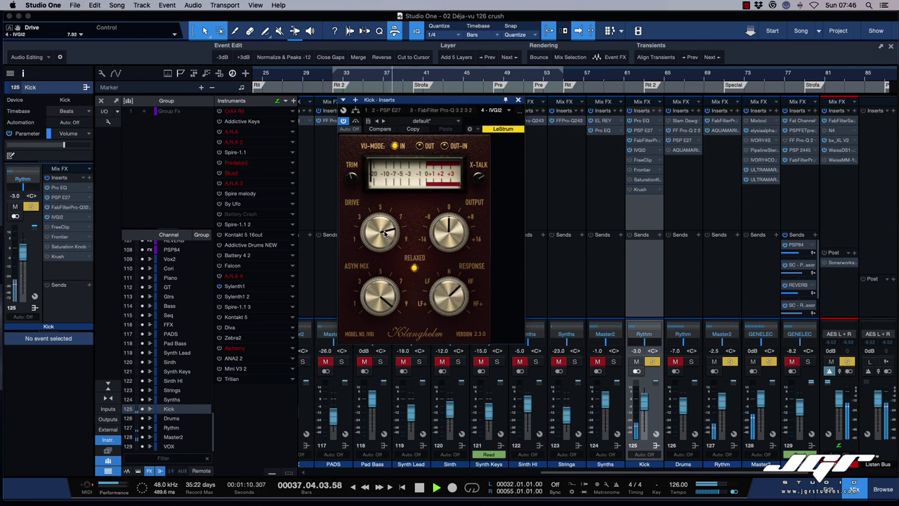
drag(383, 232, 383, 236)
key(space)
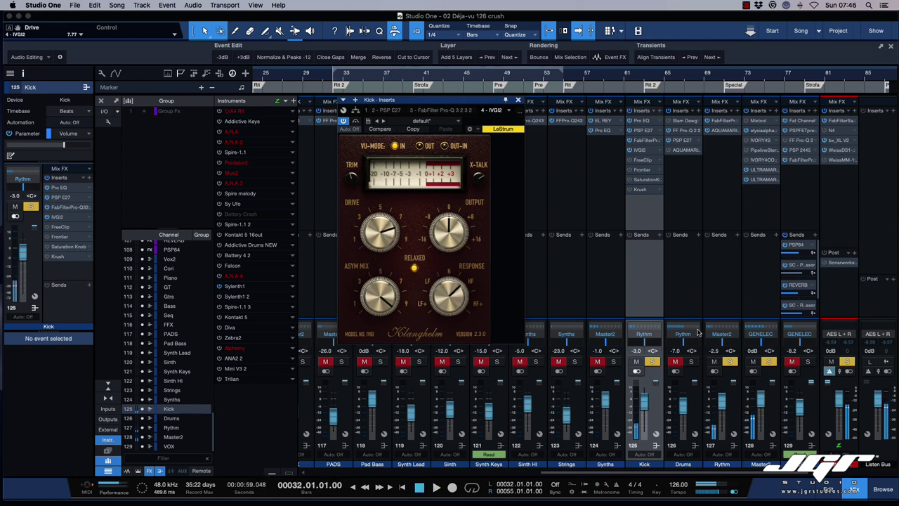
- Unsolo the Kick, play the full mix, and compare it with IVGI2 bypassed and active
click(652, 362)
key(space)
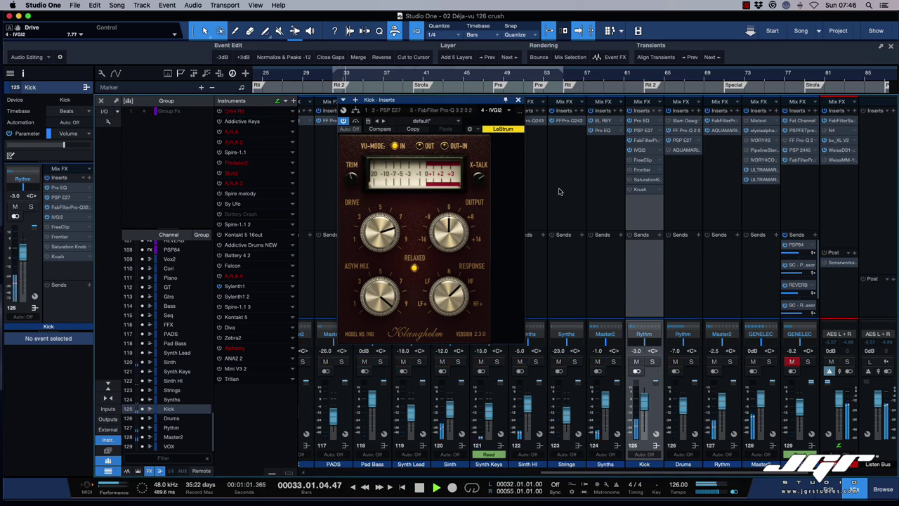
click(356, 121)
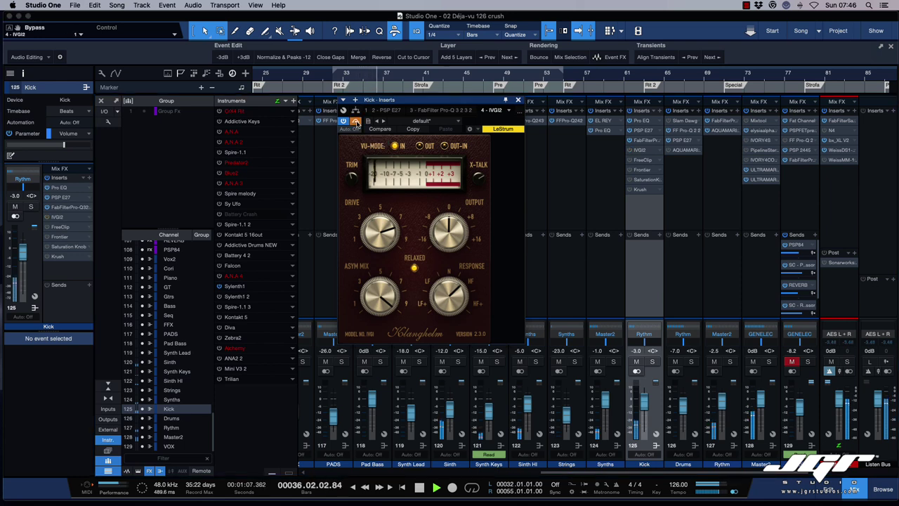
click(356, 122)
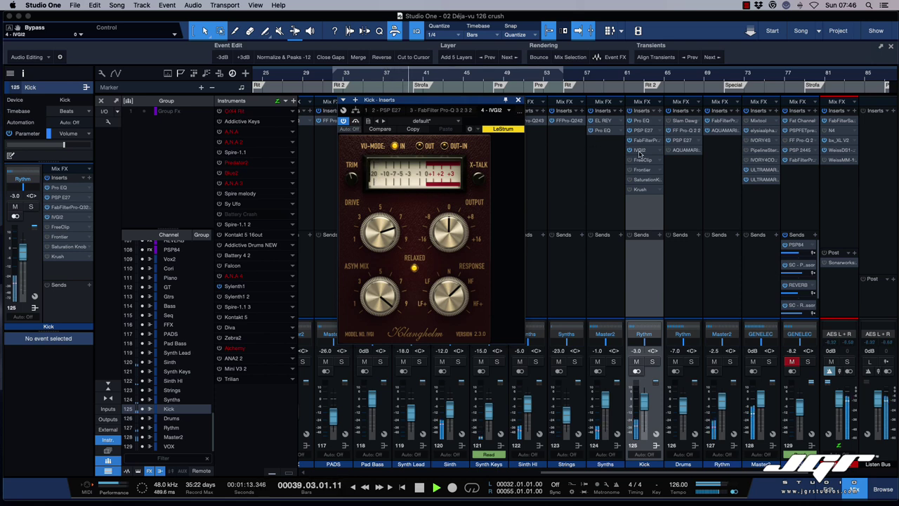
- Copy the Kick's IVGI2 to the Rythm channel, audition that channel in solo, and release the solo
drag(639, 151, 729, 187)
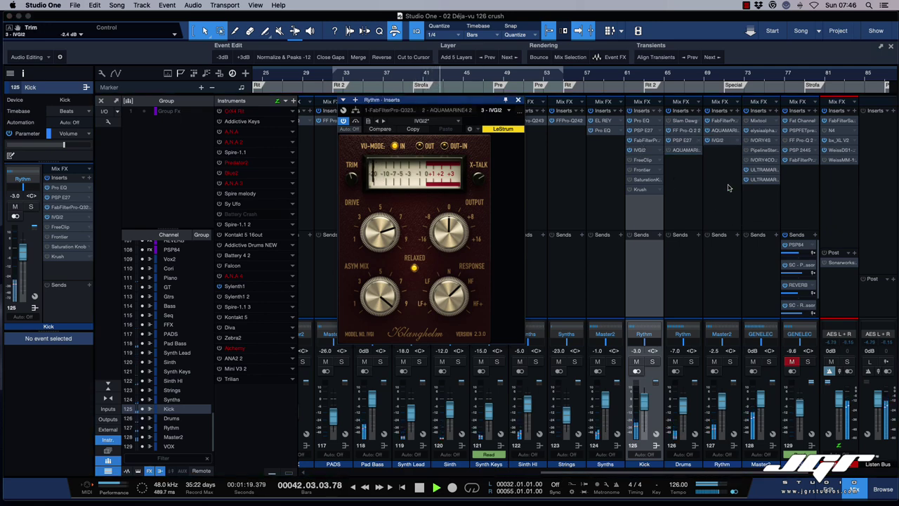
key(s)
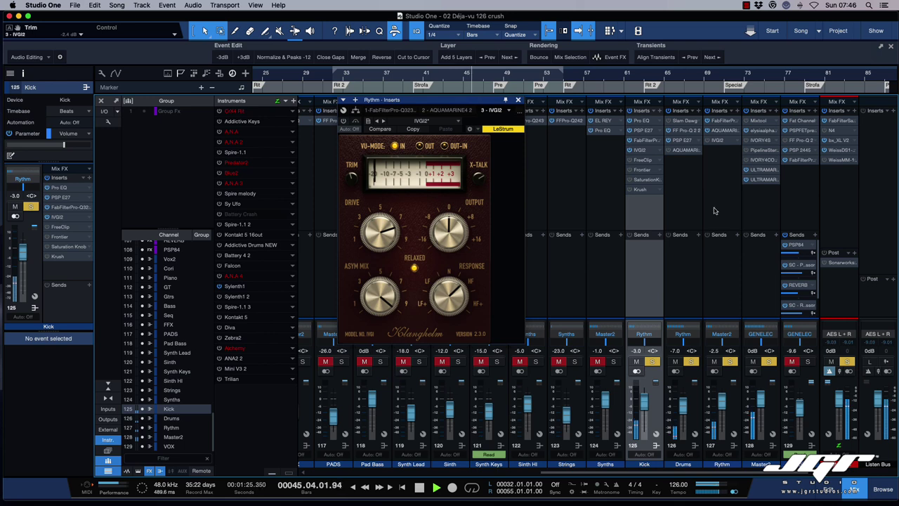
click(731, 364)
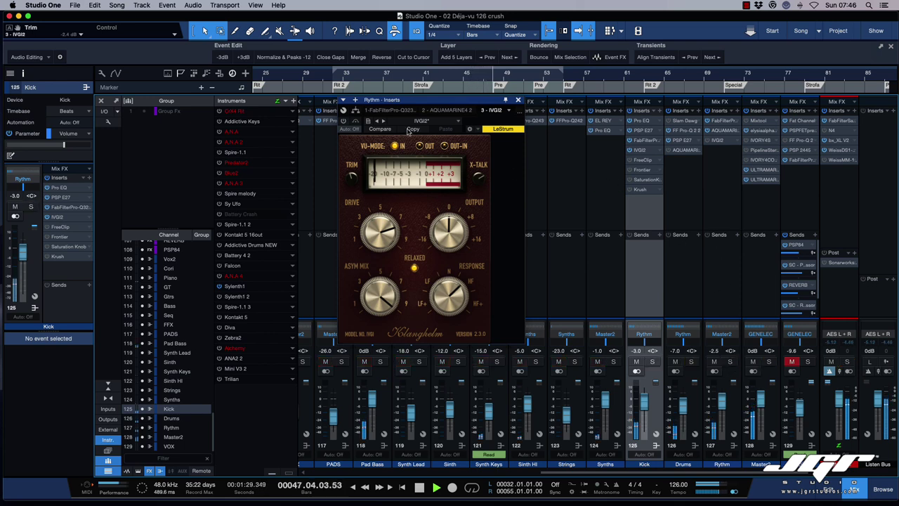
- Solo the Pad Bass channel and copy the Kick's IVGI2 to the end of its inserts
drag(394, 109, 541, 155)
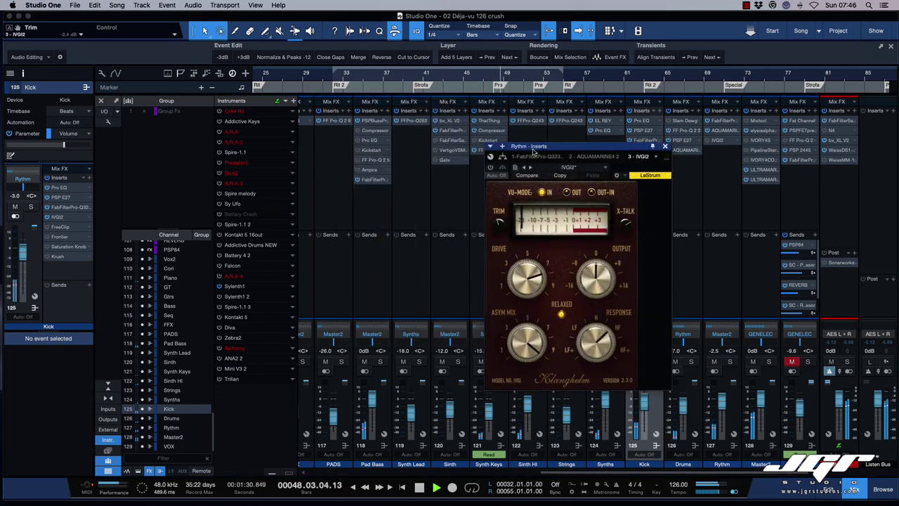
click(379, 362)
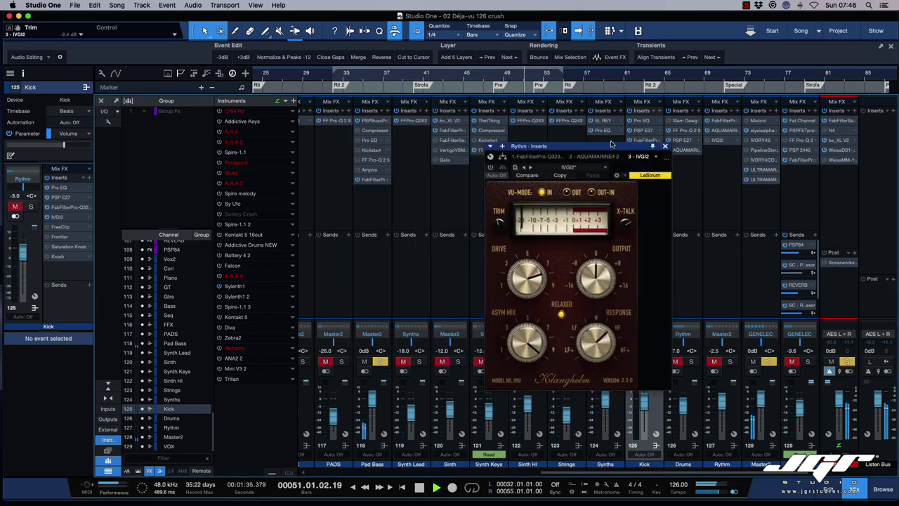
click(639, 150)
drag(640, 156, 376, 204)
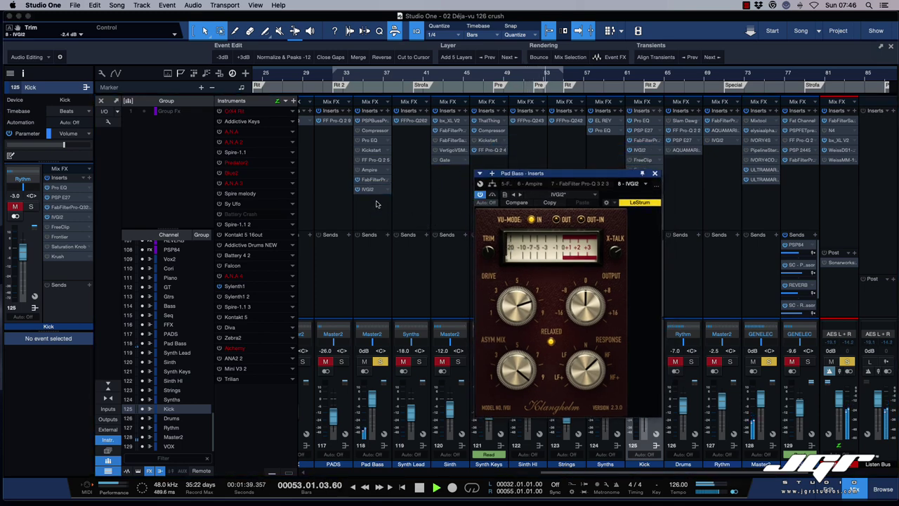
- Replay an earlier part of the song and compare the Pad Bass with IVGI2 bypassed and active
click(414, 75)
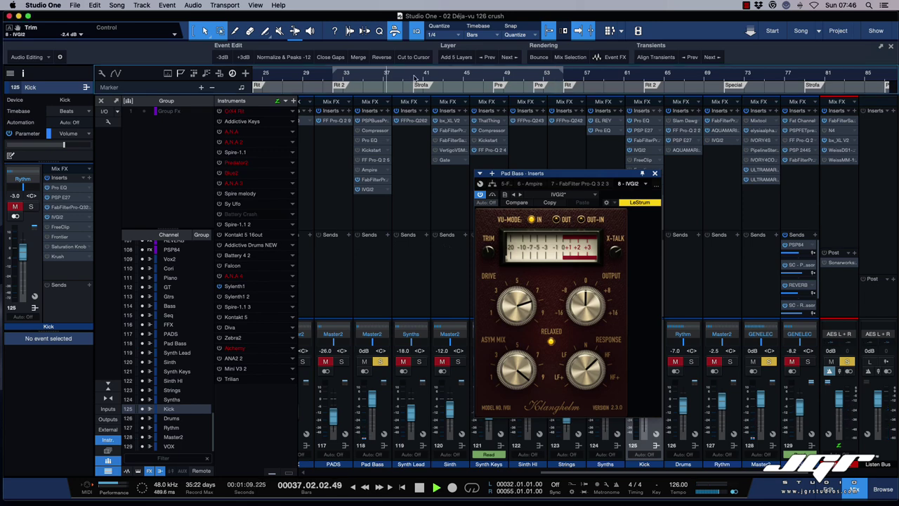
click(493, 195)
click(493, 195)
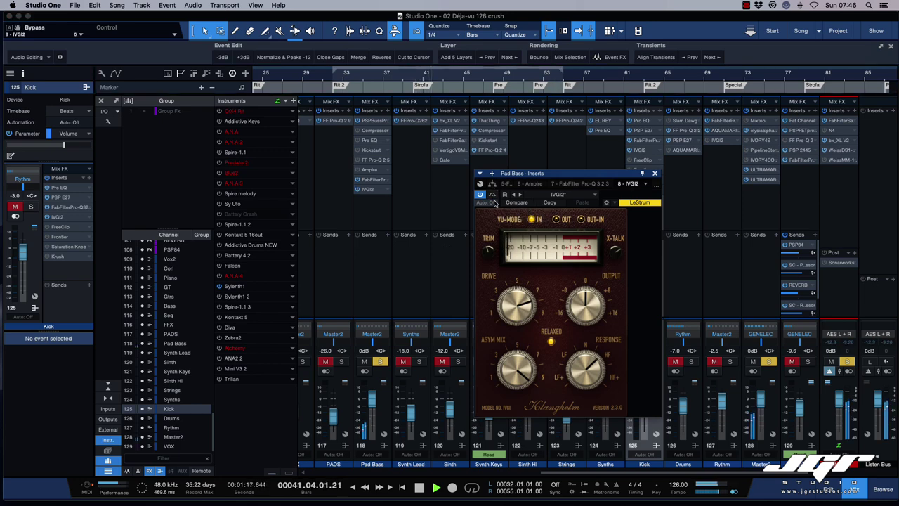
- On the Pad Bass IVGI2, set Output to 7.5 dB, Drive to 10.00, Response to 9.0 and Asym Mix to 3.97
scroll(595, 297, down, 2)
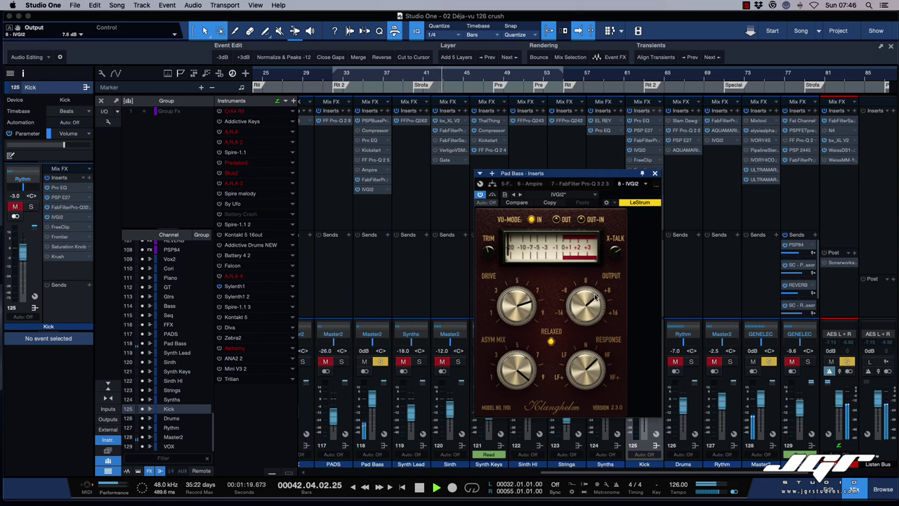
scroll(511, 292, up, 5)
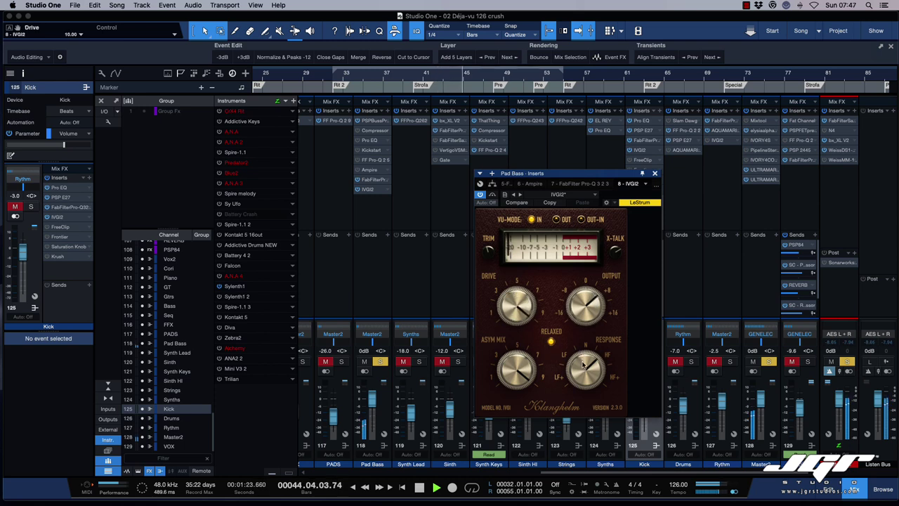
mouse_move(582, 365)
mouse_down()
mouse_move(583, 402)
mouse_move(578, 347)
mouse_up()
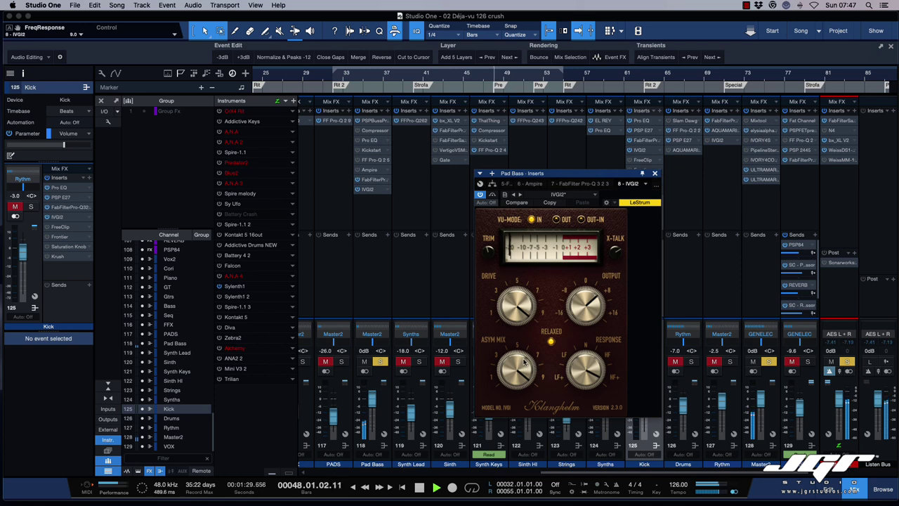
drag(524, 361, 519, 394)
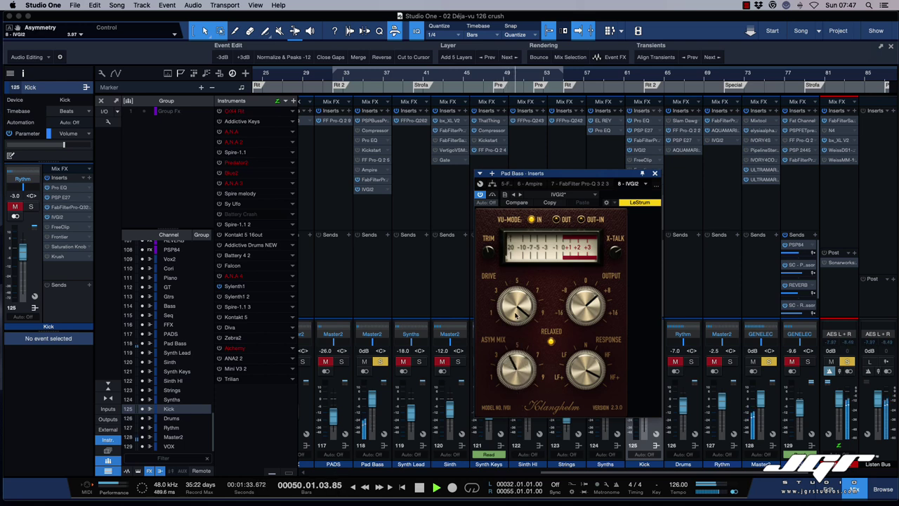
- Replay the song from bar 40 and compare the Pad Bass with its IVGI2 bypassed and active
drag(516, 315, 515, 283)
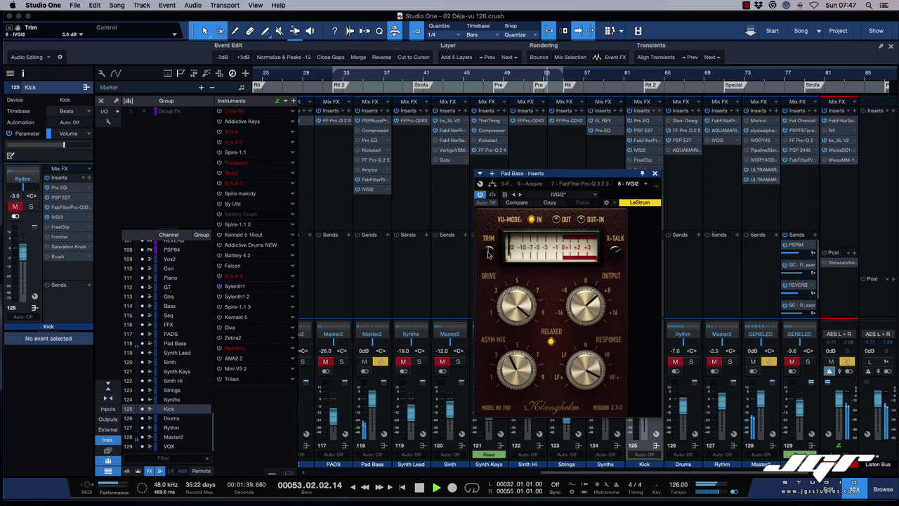
key(space)
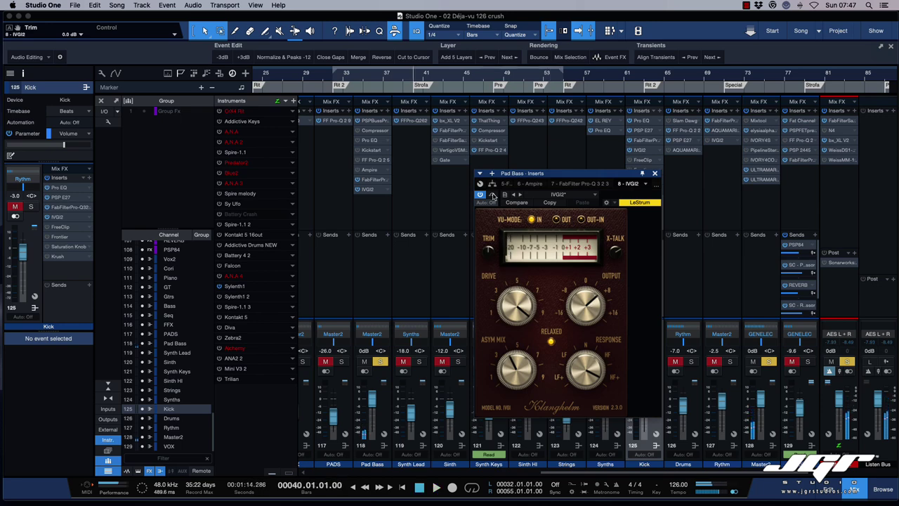
key(space)
click(492, 184)
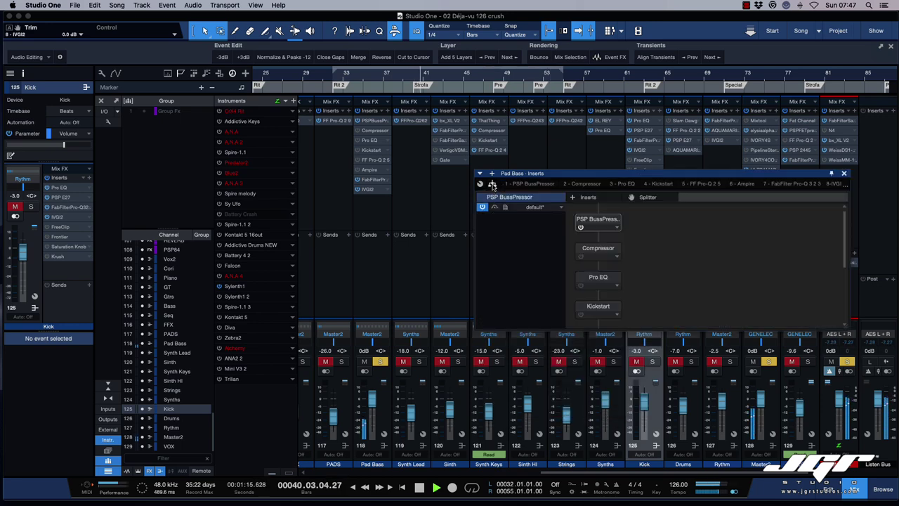
click(482, 184)
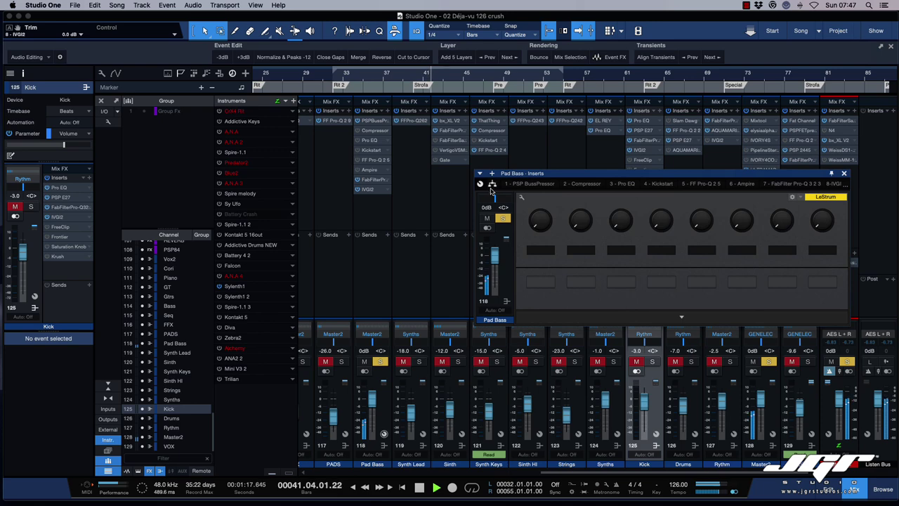
click(834, 184)
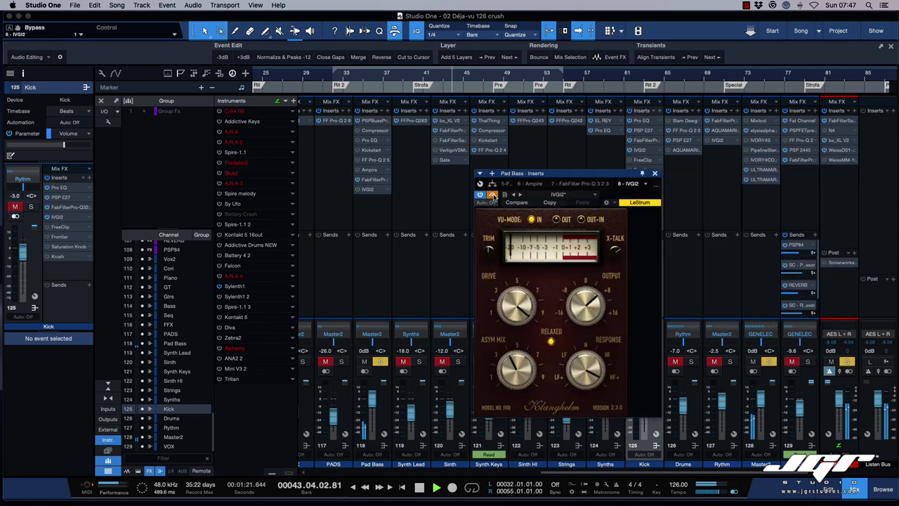
click(493, 195)
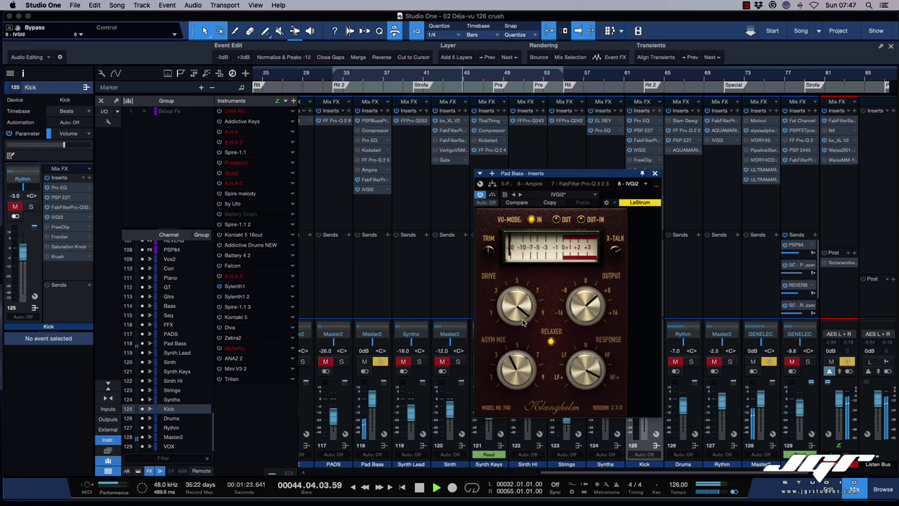
- Set the Output of the Pad Bass IVGI2 to 1.1 dB and compare the bypassed and active sound
drag(587, 305, 585, 312)
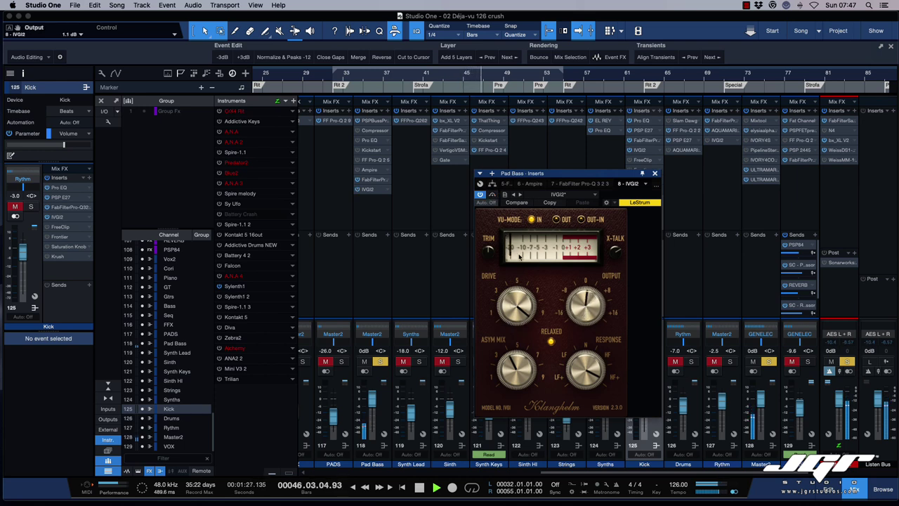
click(493, 195)
click(493, 195)
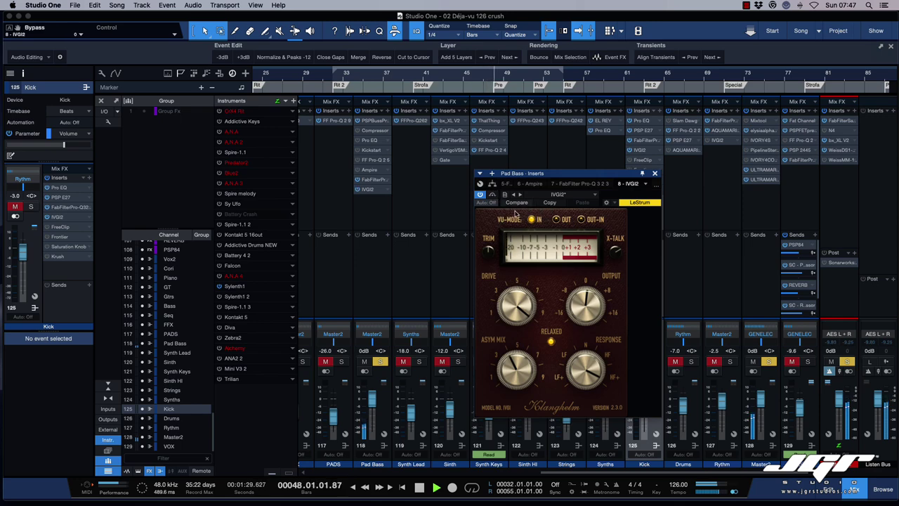
- Release the Pad Bass solo and compare the full mix with the Pad Bass IVGI2 bypassed and active
click(847, 363)
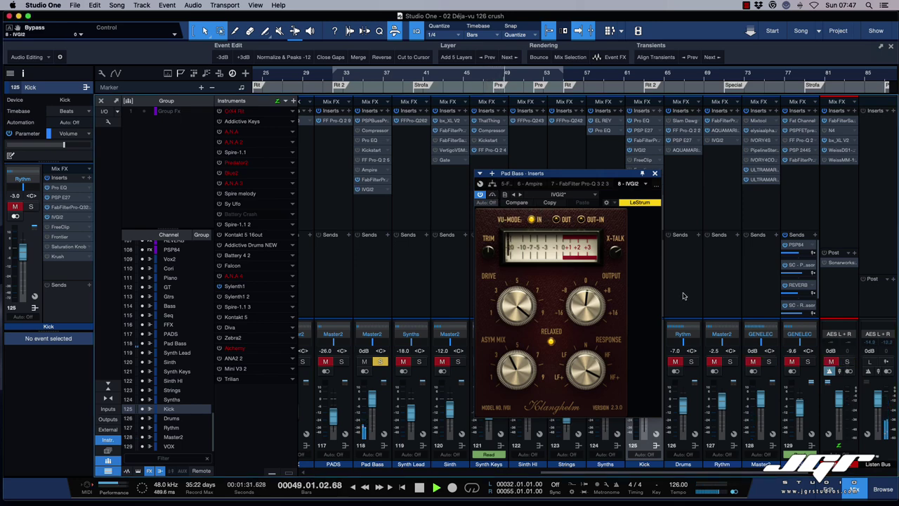
click(381, 361)
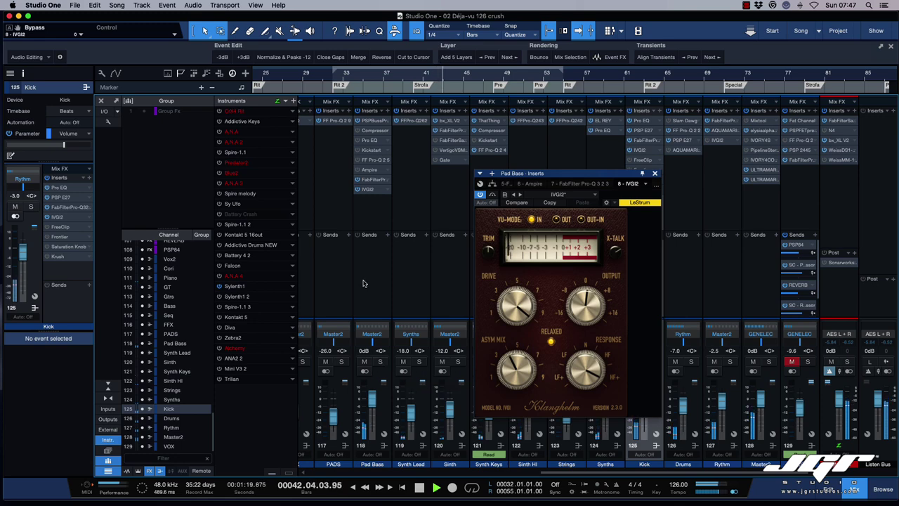
click(492, 196)
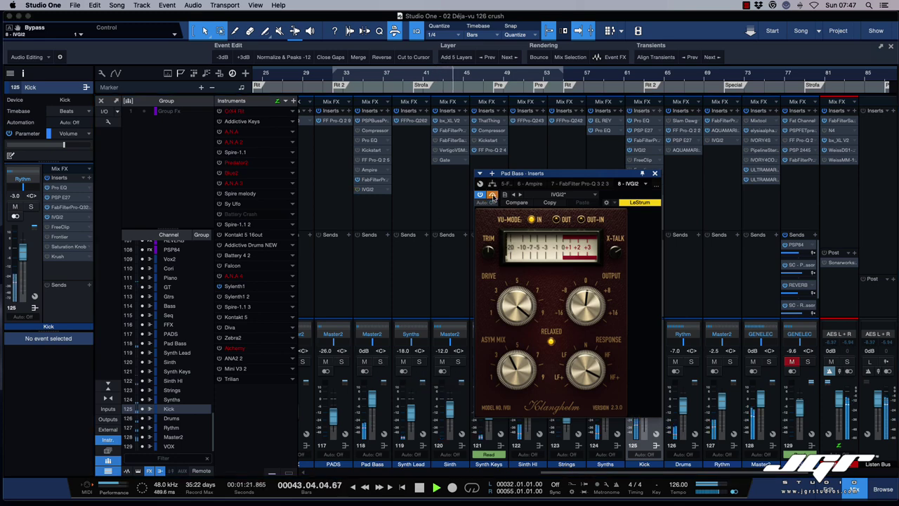
click(493, 196)
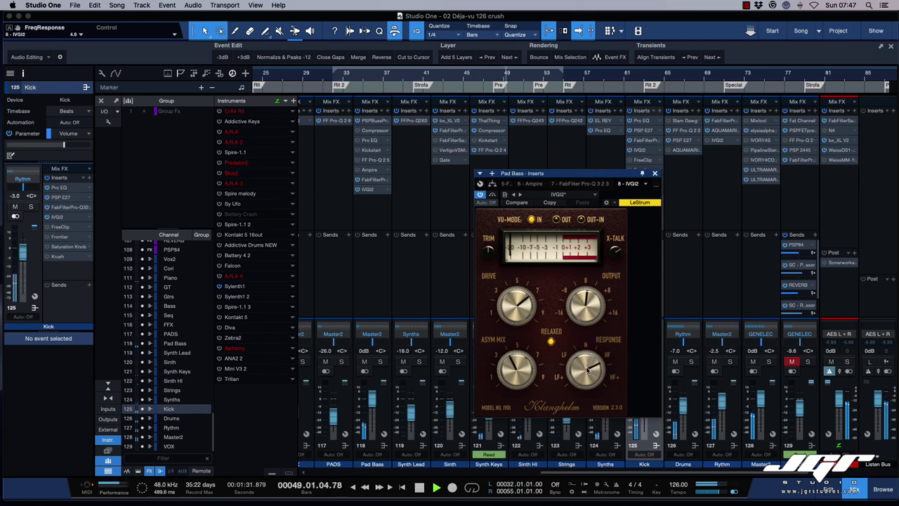
- Turn off Relaxed on the Pad Bass IVGI2 and try its VU modes, finishing on Out-In
click(551, 342)
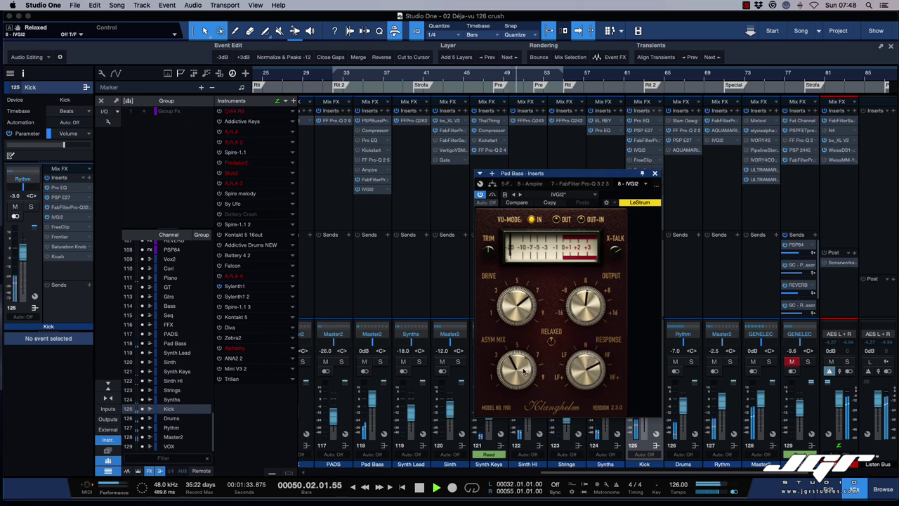
click(556, 220)
click(532, 219)
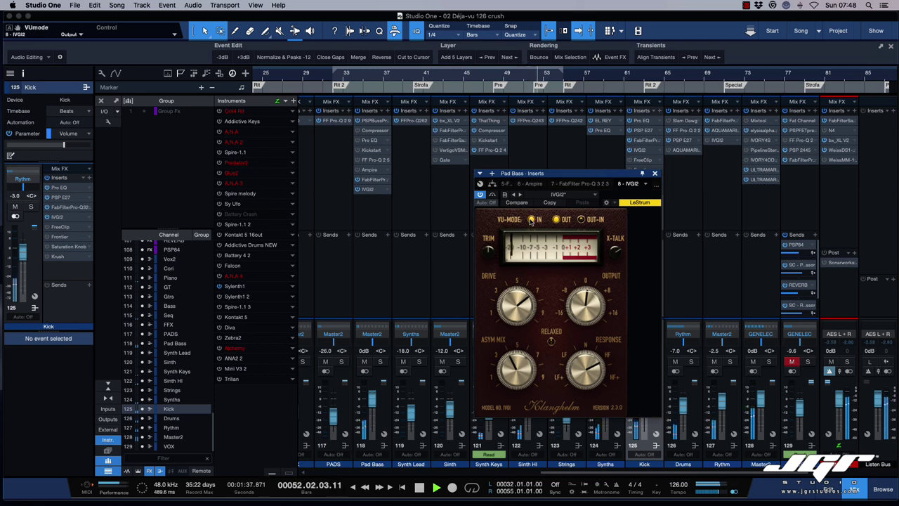
click(580, 220)
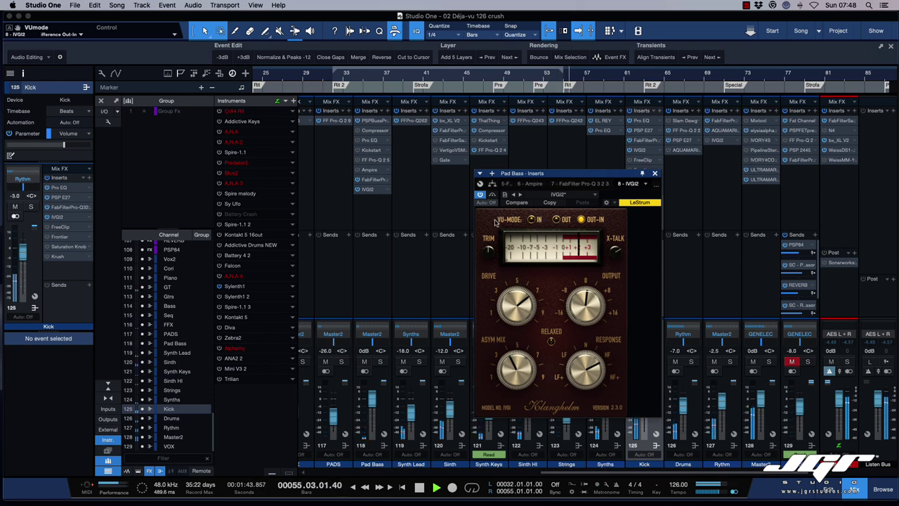
- Solo the Sinth channel, move the plug-in window clear of the Kick's inserts and stop playback
click(458, 361)
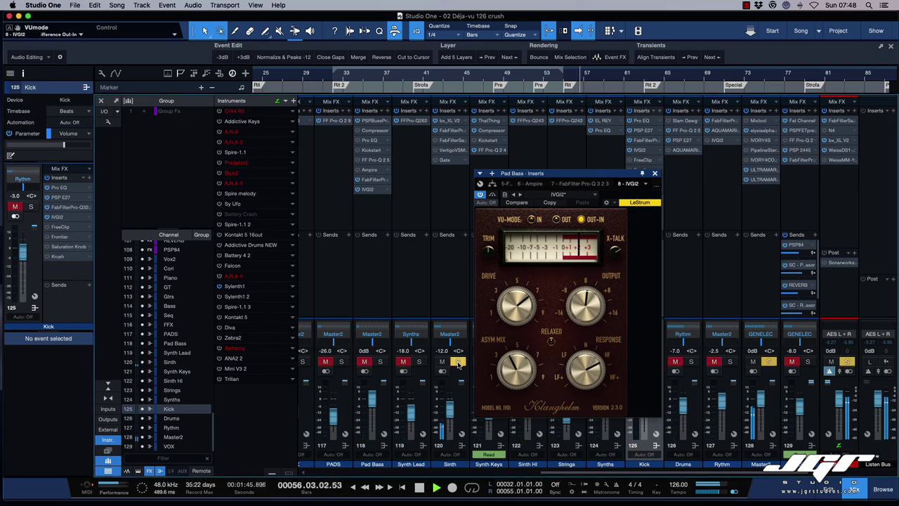
drag(592, 175, 554, 177)
key(space)
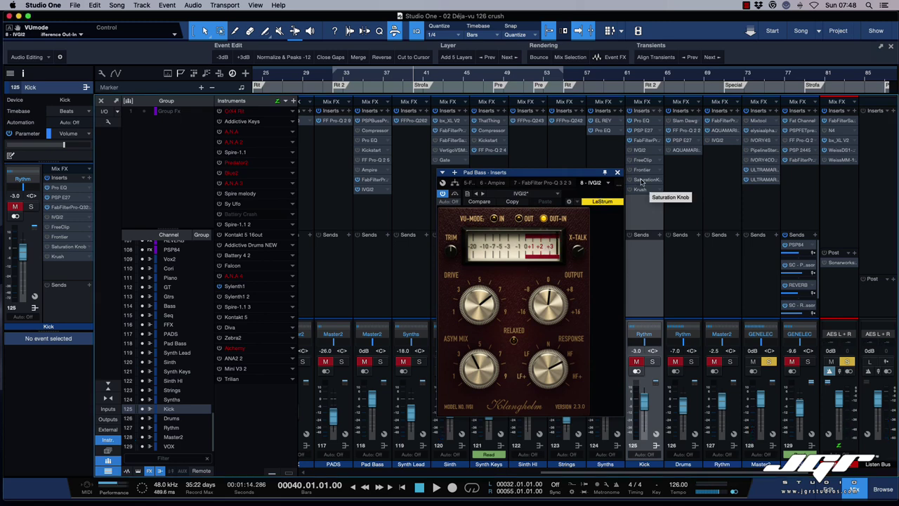
- Move Saturation Knob directly below IVGI2 in the Kick's inserts and open it clear of the Sinth channel
drag(641, 181, 642, 161)
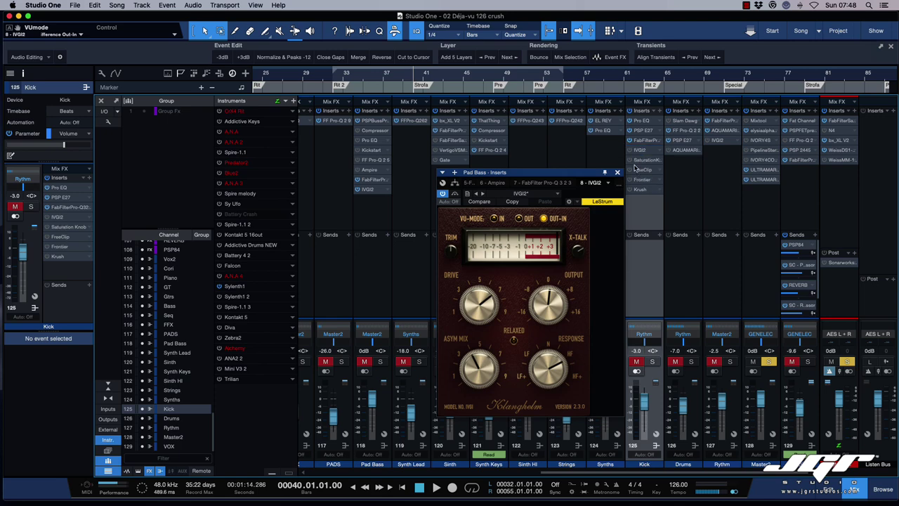
click(646, 163)
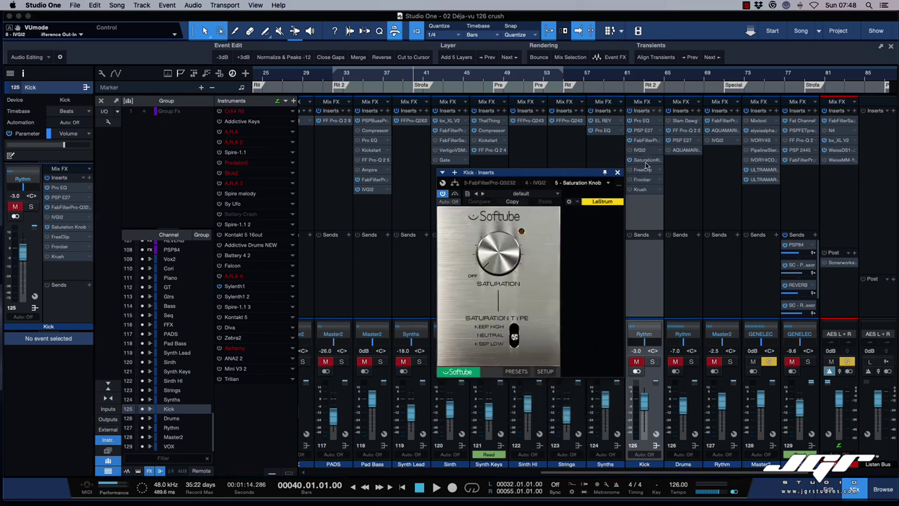
drag(586, 175, 681, 203)
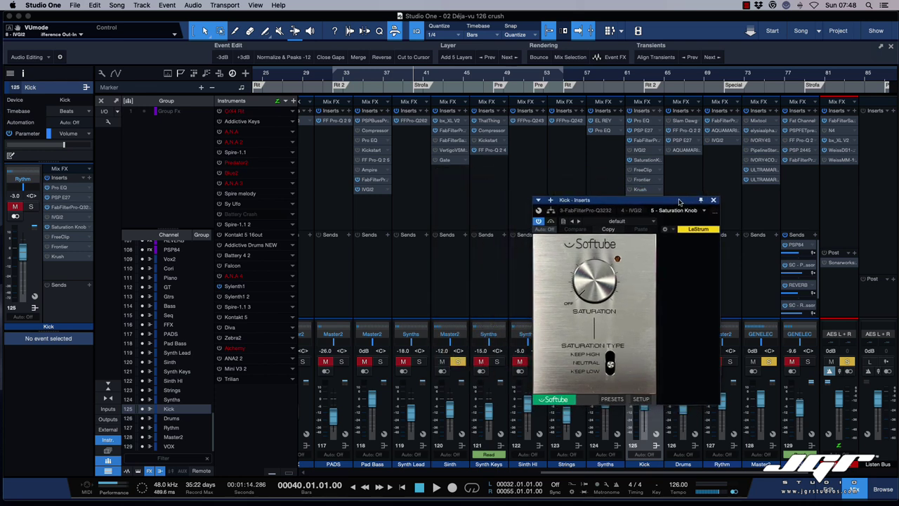
drag(679, 202, 696, 201)
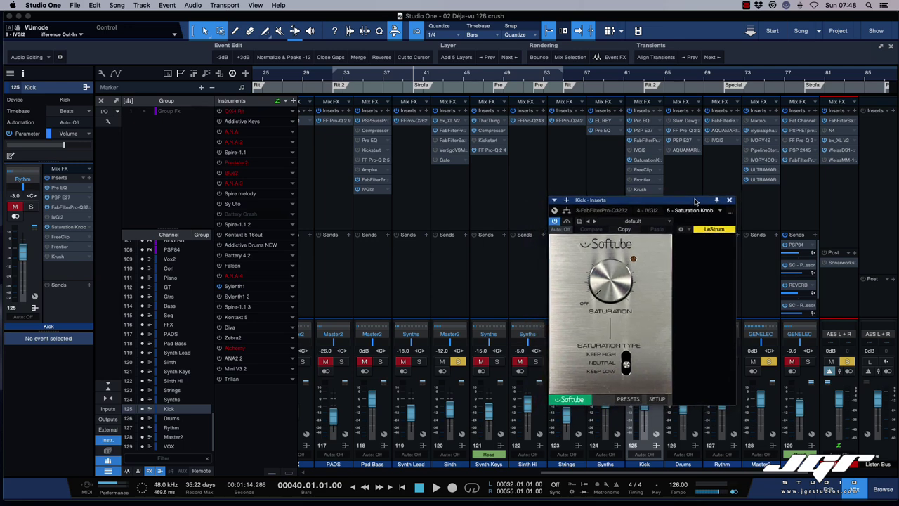
- Copy the Kick's Saturation Knob to the end of the Sinth's inserts and set its Saturation to 3.7 during playback
drag(644, 160, 449, 182)
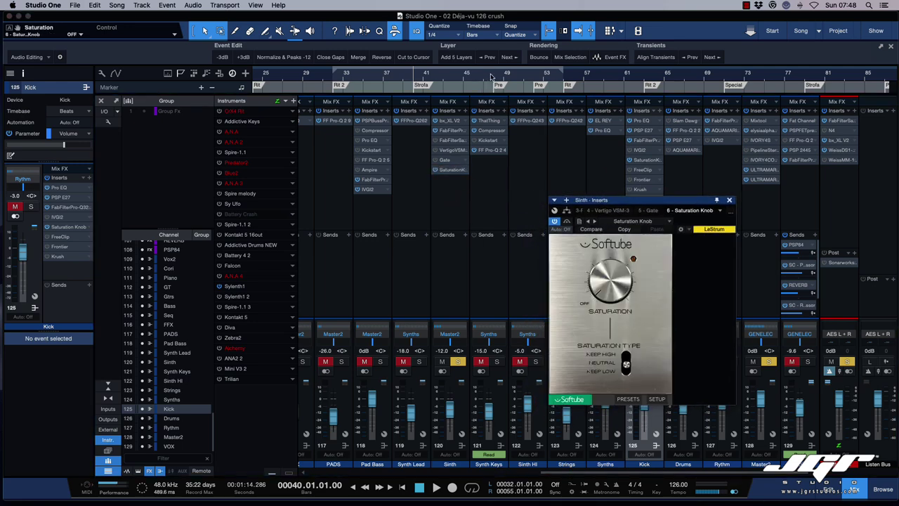
key(space)
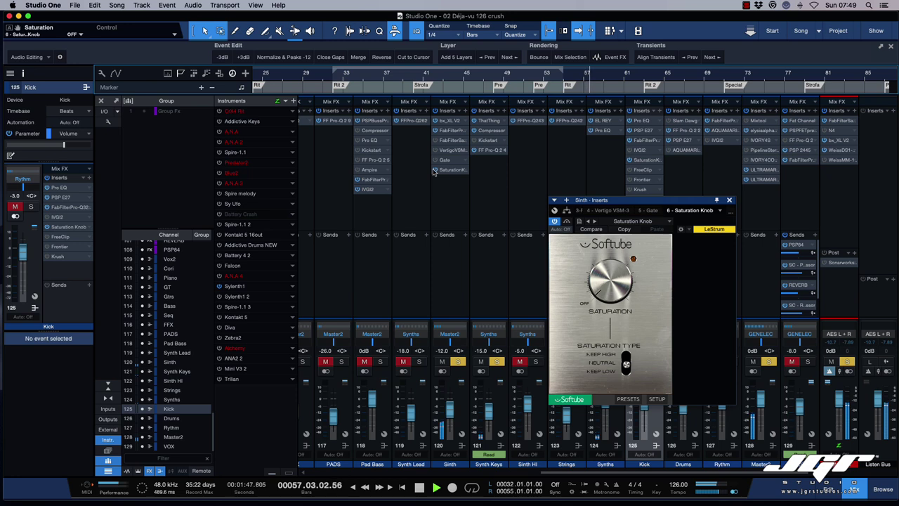
drag(611, 282, 613, 247)
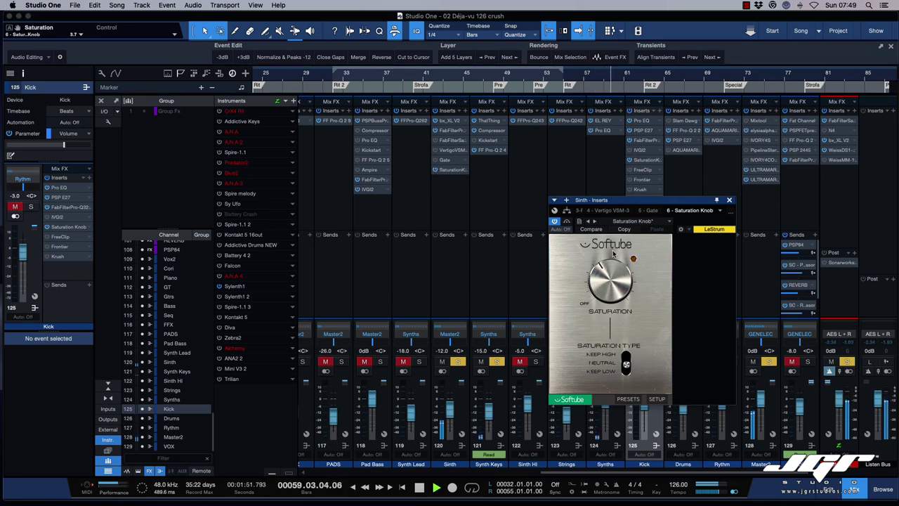
- Try the Keep Low saturation type on the Sinth, switch it to Keep High and set Saturation to 2.4
click(626, 370)
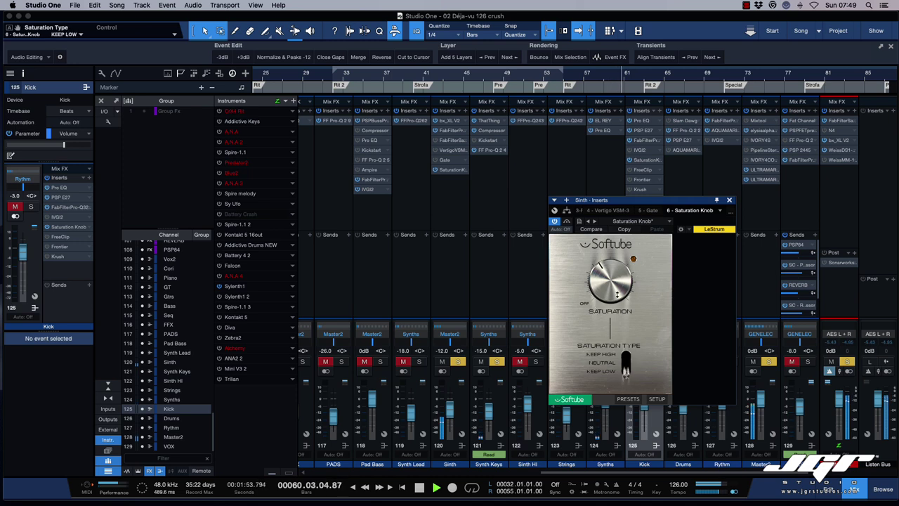
mouse_move(616, 281)
mouse_down()
mouse_move(615, 262)
mouse_move(613, 278)
mouse_up()
drag(627, 371, 626, 353)
drag(604, 272, 603, 293)
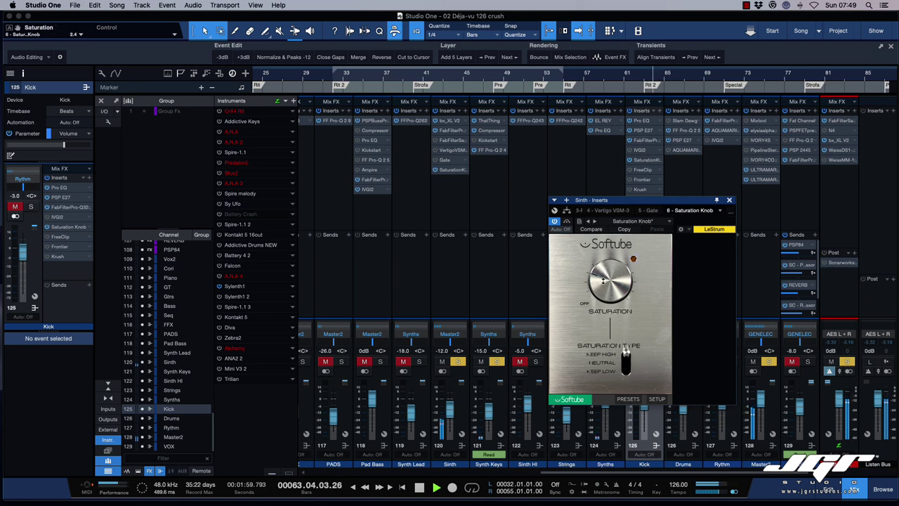
- Compare the Sinth with Saturation Knob bypassed and active, and reduce its Saturation to 2.0
click(566, 223)
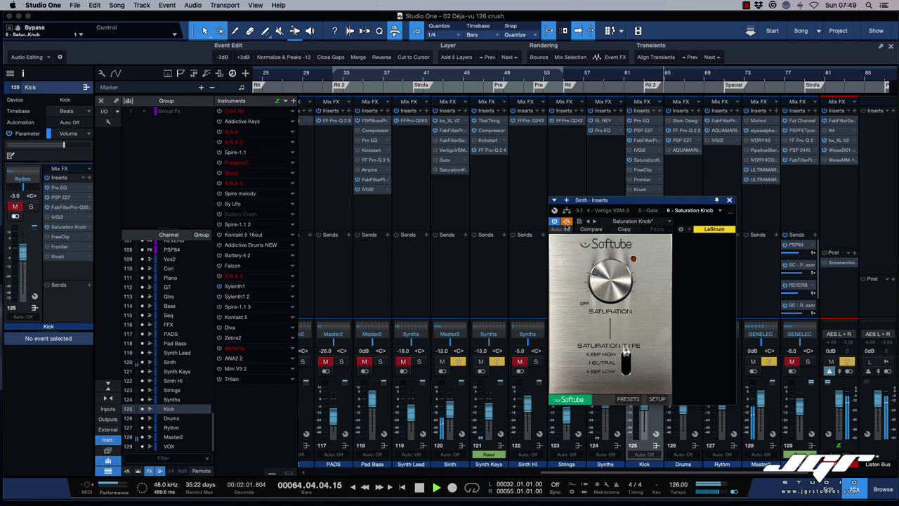
click(566, 222)
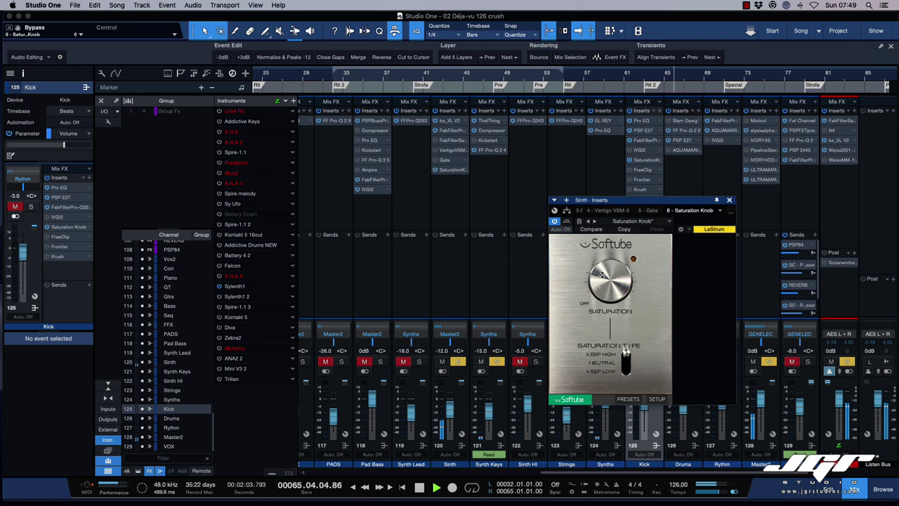
drag(603, 276, 604, 289)
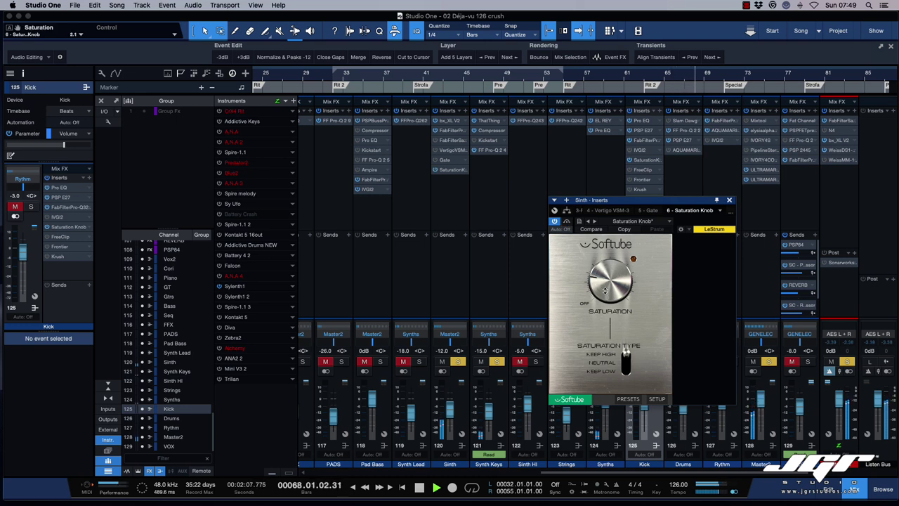
- Release the Sinth and Synth Keys solos and compare the full mix with the Sinth's Saturation Knob bypassed and active
click(458, 362)
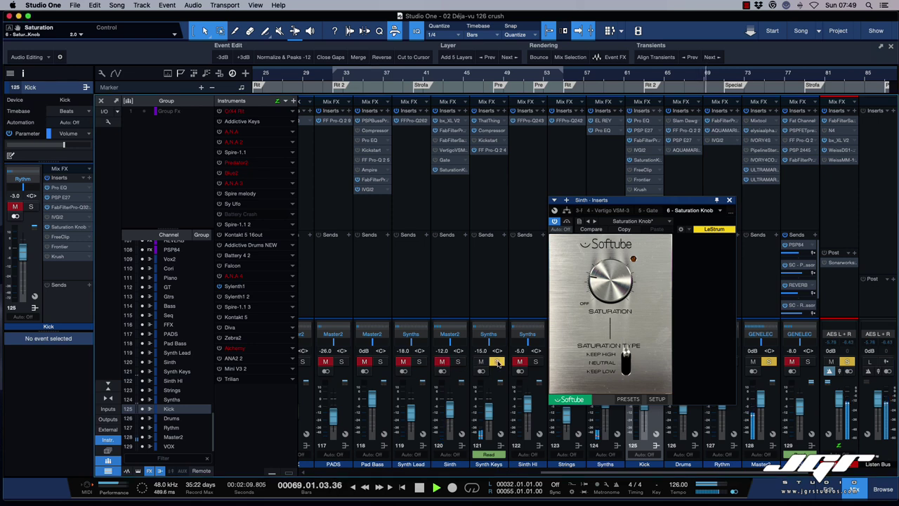
click(496, 362)
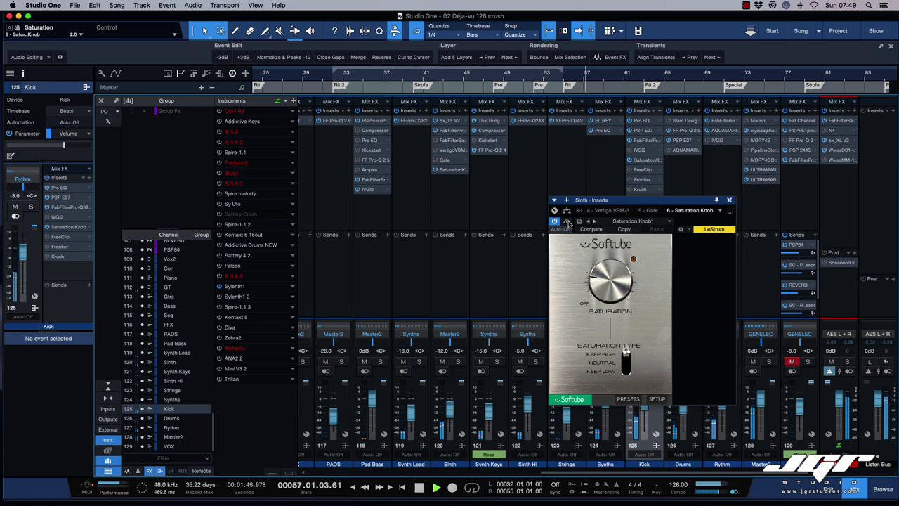
click(568, 221)
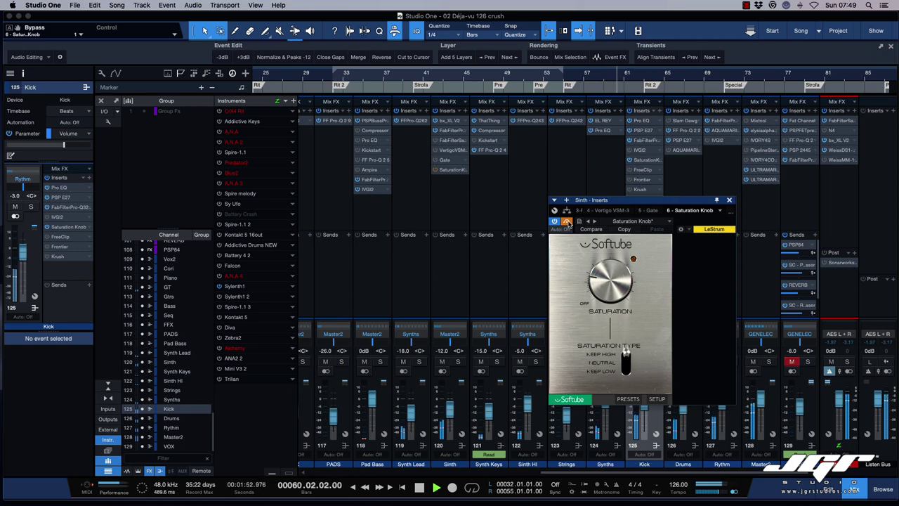
click(568, 222)
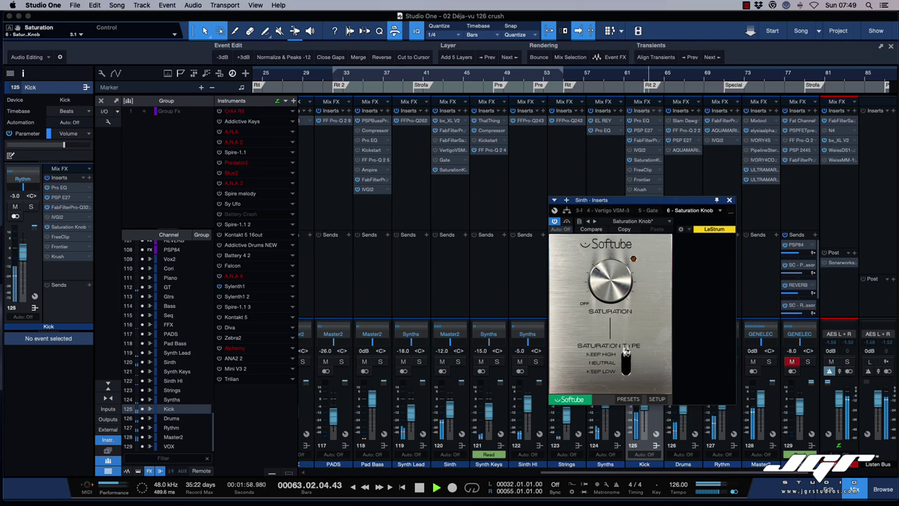
- Set the Sinth's saturation type to Neutral and compare the mix with Saturation Knob bypassed and active
click(625, 361)
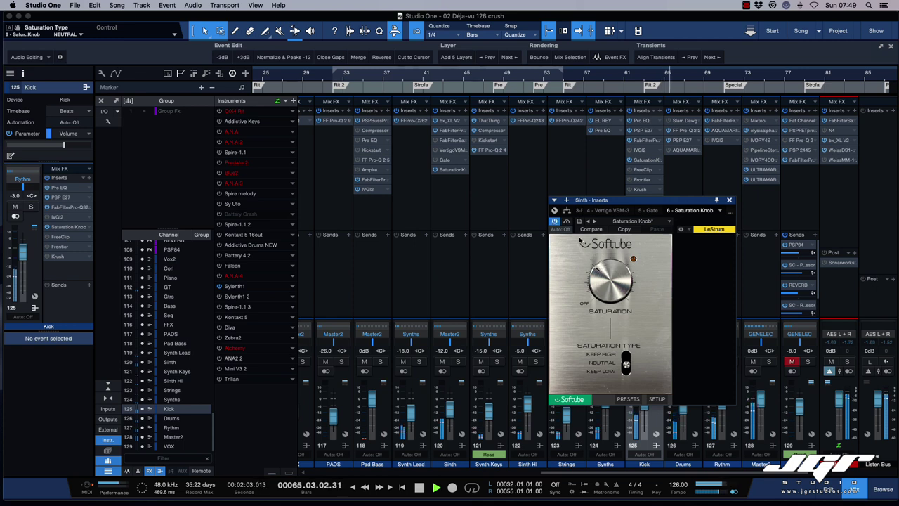
click(566, 221)
click(567, 222)
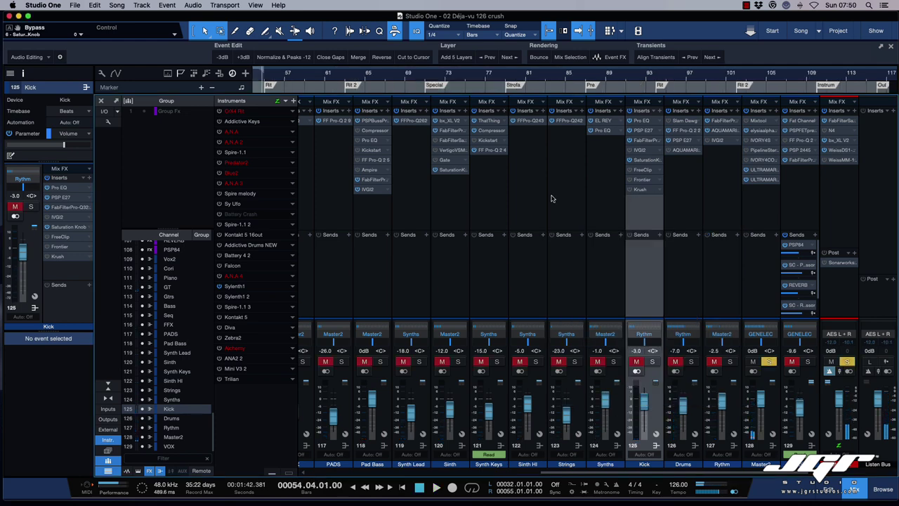
- Open Krush on the GT channel and, during playback, switch its modulation rate to Sync at 1/16
drag(551, 199, 385, 221)
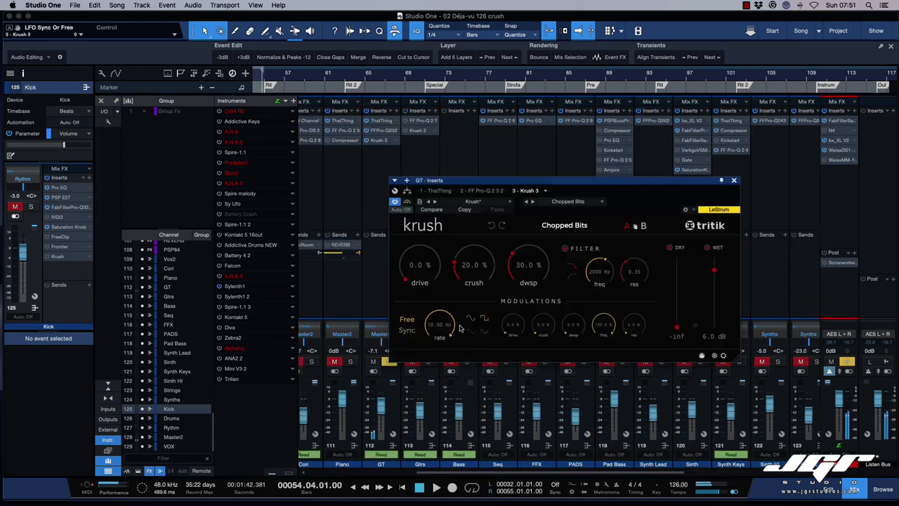
key(space)
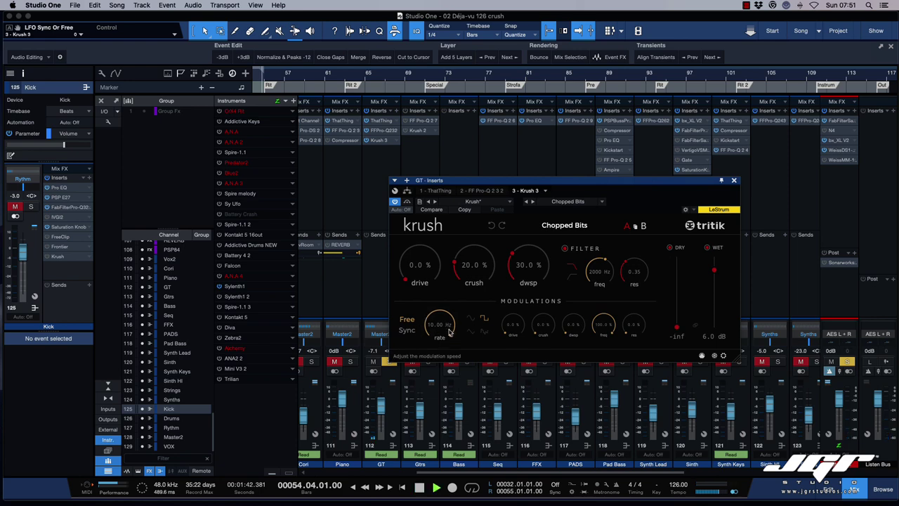
drag(449, 332, 448, 300)
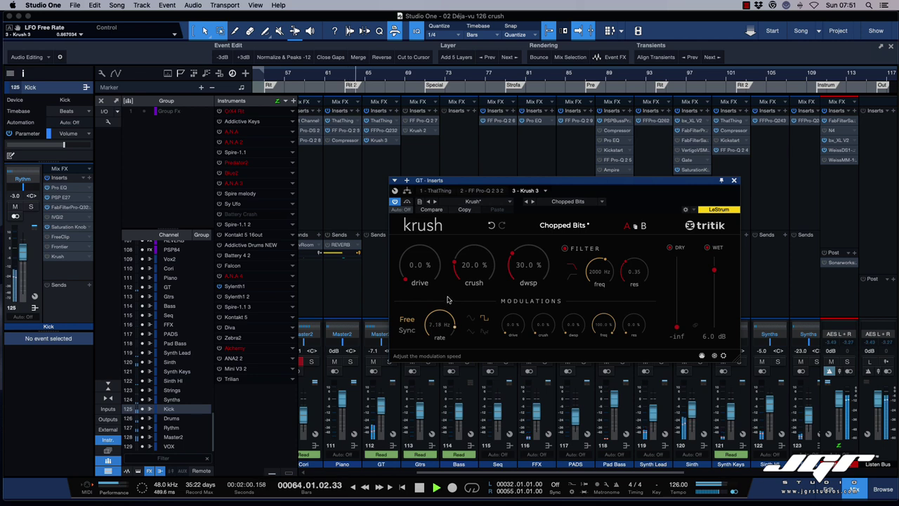
click(408, 330)
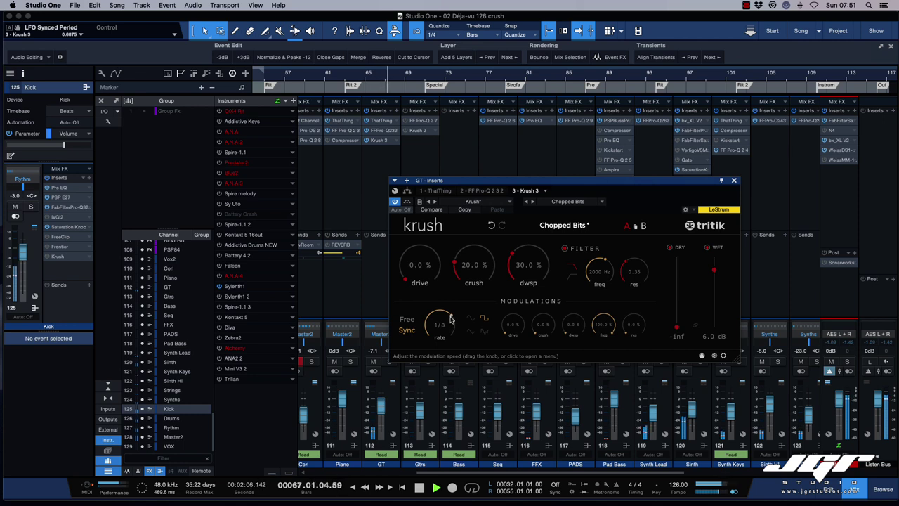
drag(450, 316, 448, 309)
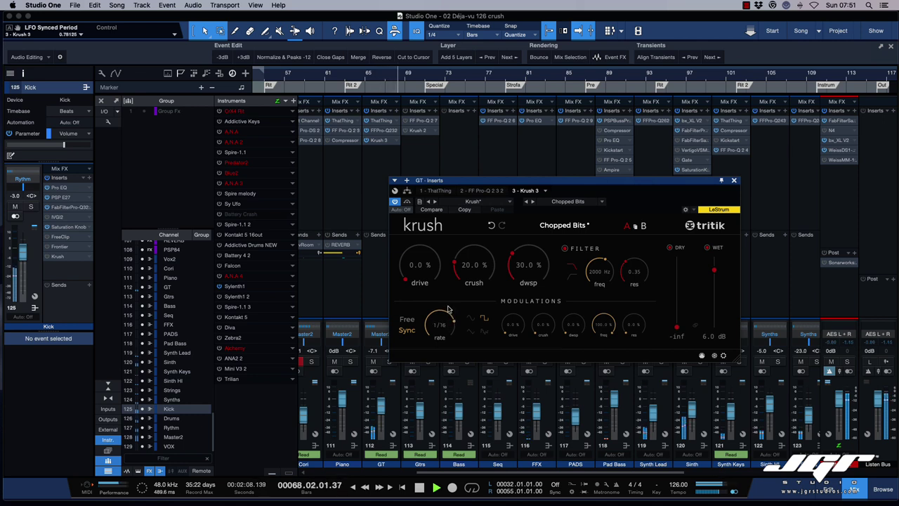
- Set Krush's dwsp to 29.8 % and its drive modulation depth to 50.8 %, replaying the section
drag(508, 328, 513, 285)
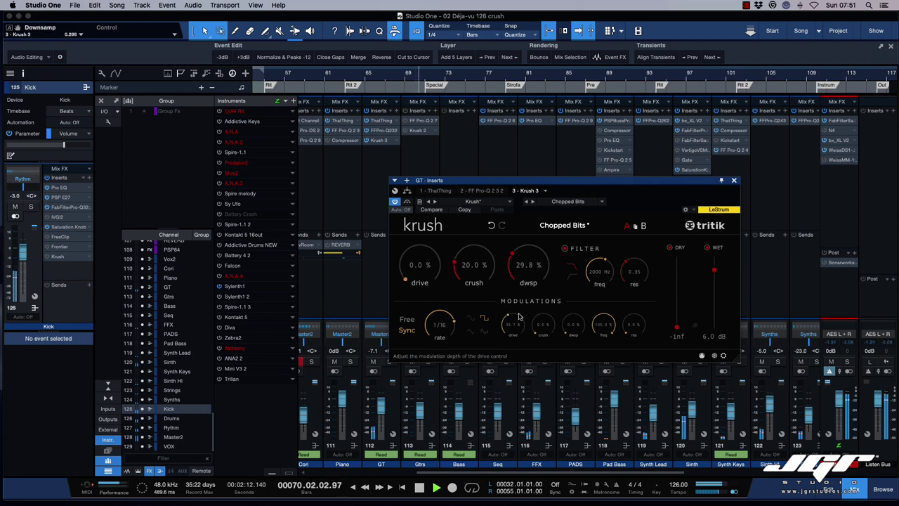
drag(511, 327, 510, 312)
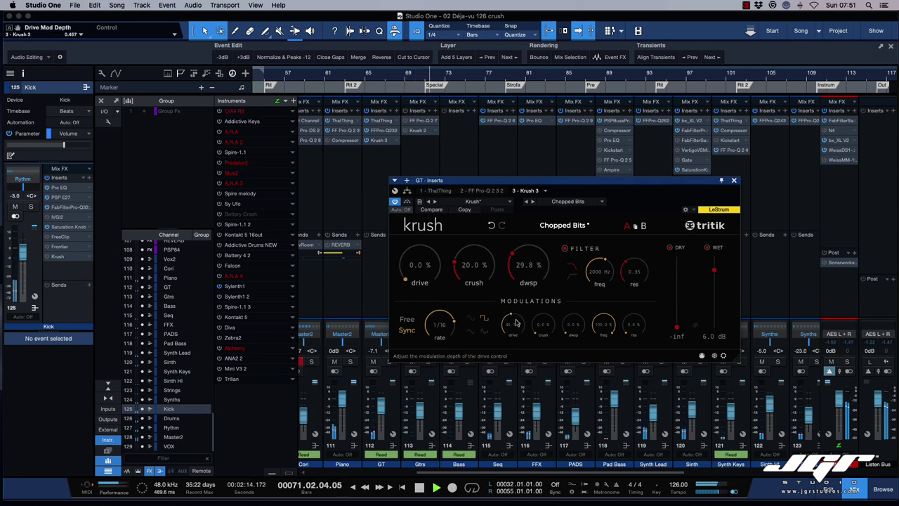
key(space)
key(space)
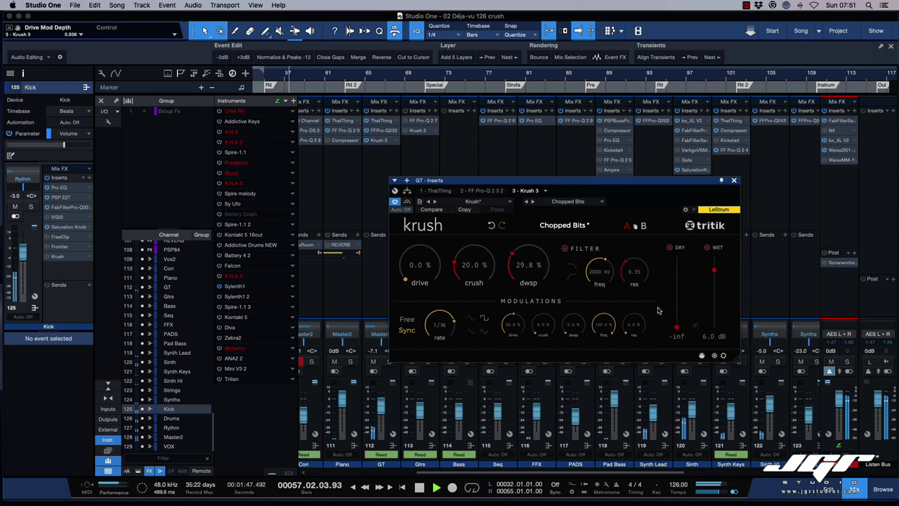
- Set Krush's Dry level to -4.5 dB and drive to 48.4 %, with a modulation rate of 1/4
drag(678, 326, 680, 283)
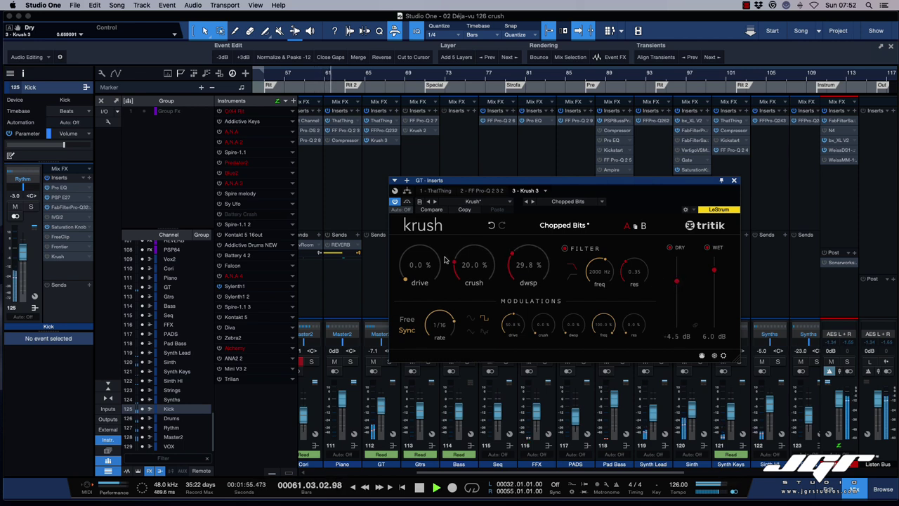
drag(405, 279, 433, 222)
drag(443, 321, 439, 340)
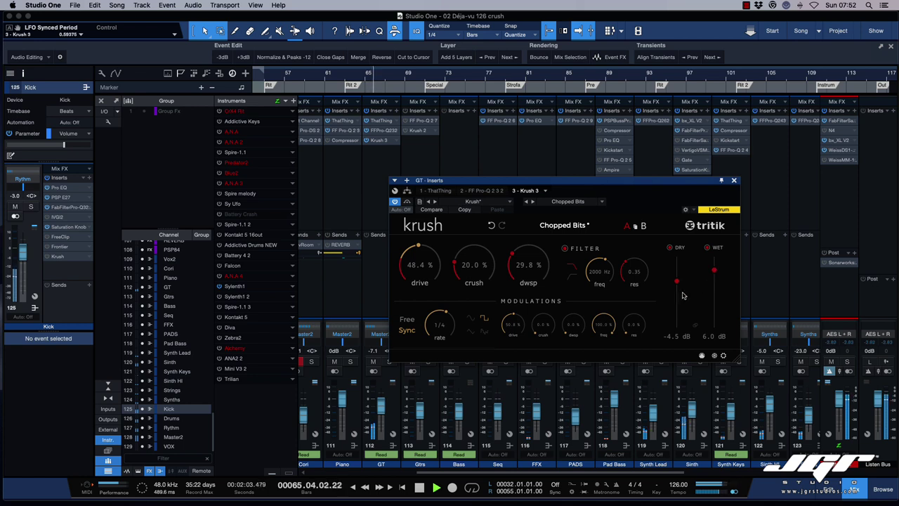
- Lower Krush's Dry level to -7.9 dB, crush to 0.0 % and drive to 36.2 %
drag(677, 281, 676, 287)
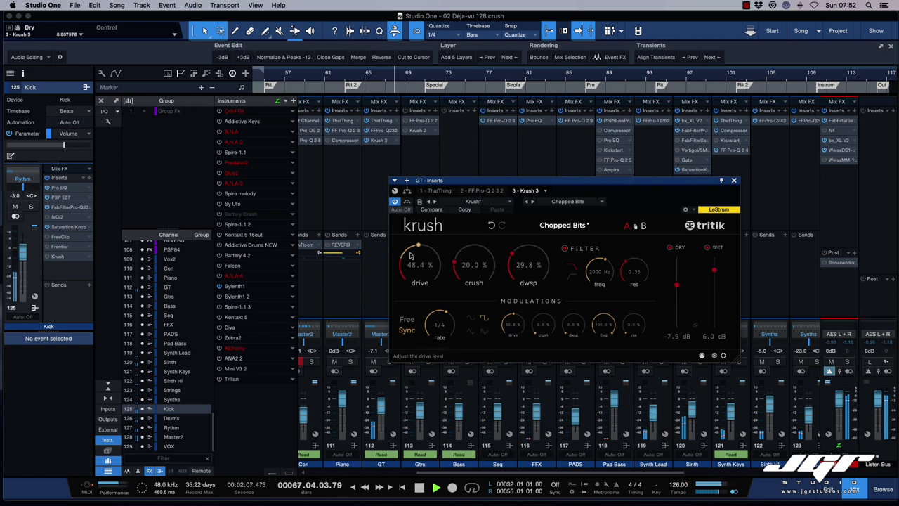
drag(455, 265, 458, 282)
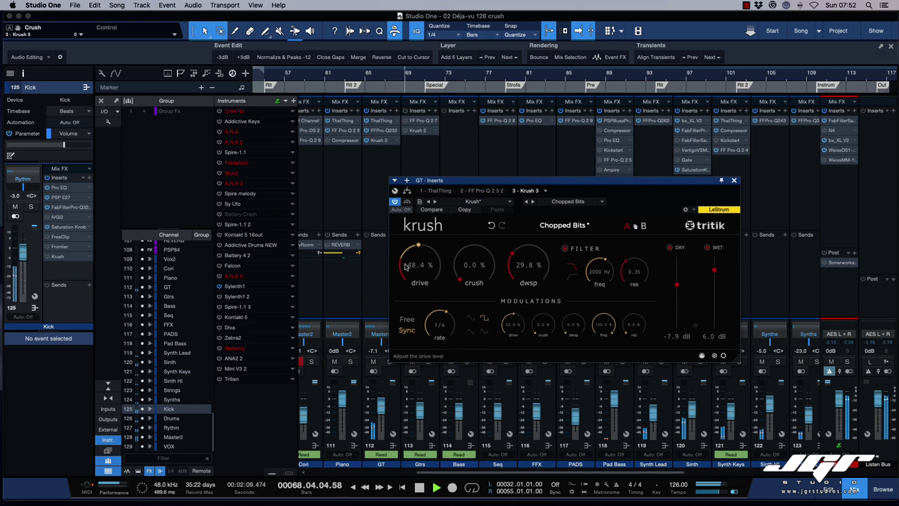
mouse_move(409, 267)
mouse_down()
mouse_move(415, 221)
mouse_move(411, 279)
mouse_move(409, 272)
mouse_up()
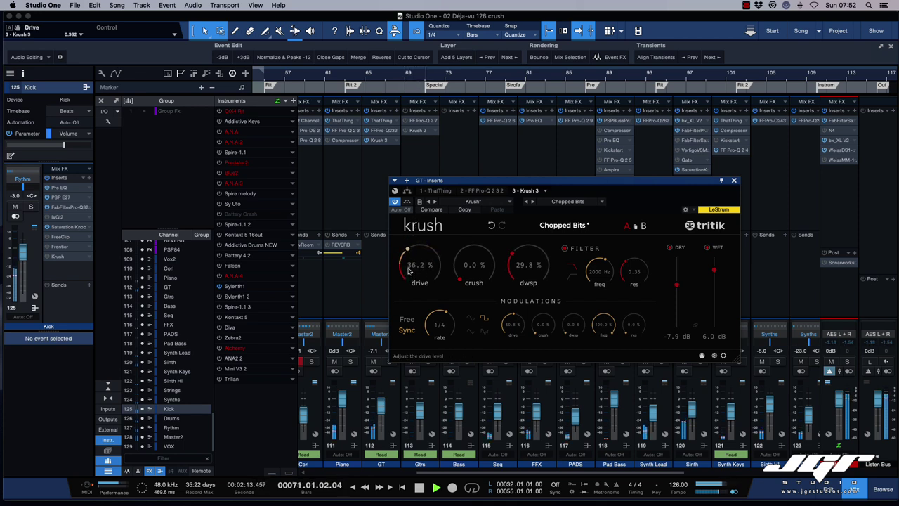
key(space)
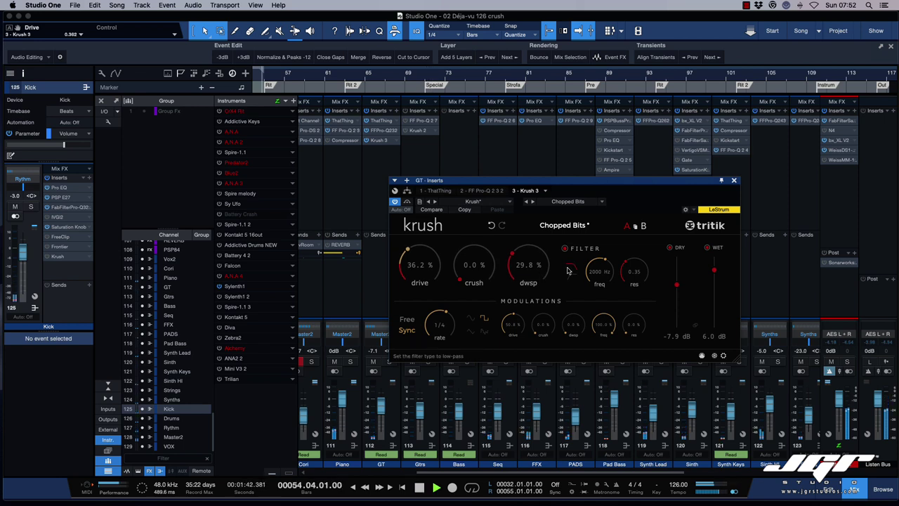
- Set Krush's filter to 429 Hz with 0.34 resonance and its mix to Dry -0.1 dB and Wet 7.0 dB
key(space)
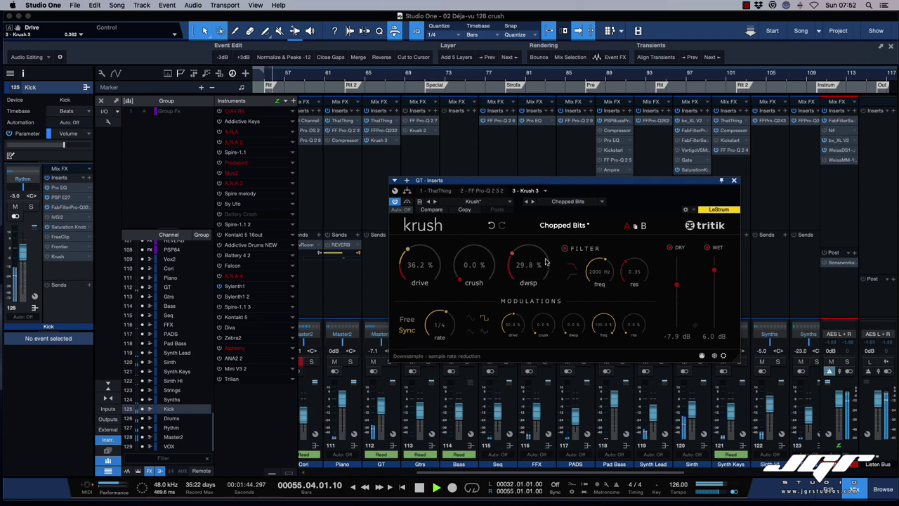
drag(627, 267, 601, 284)
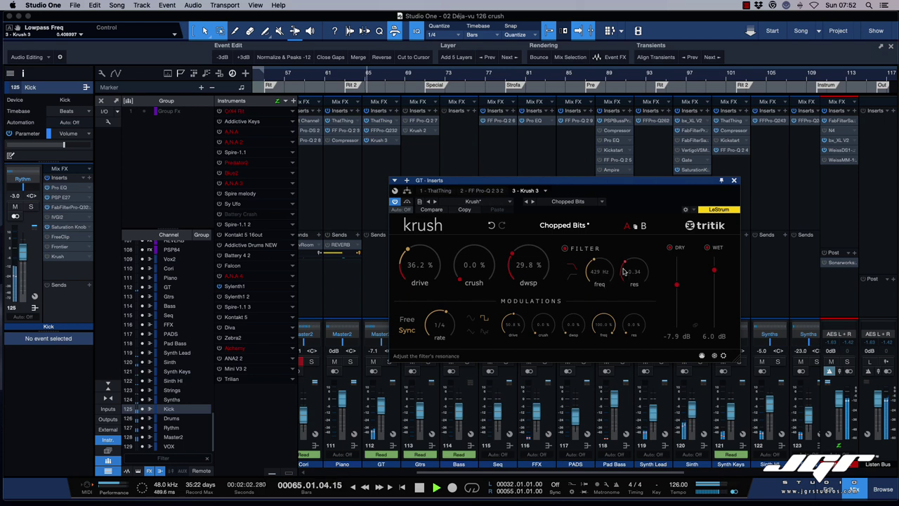
drag(709, 274, 676, 280)
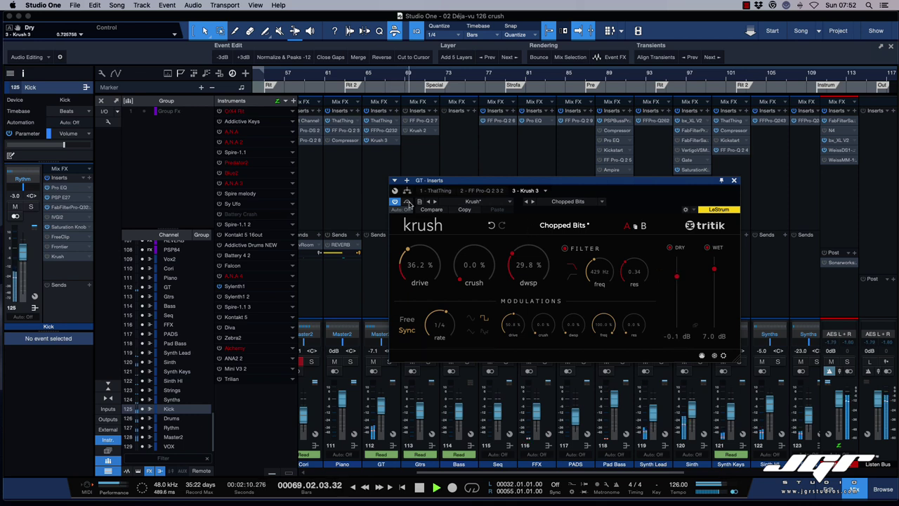
- Replay the section and compare the mix with Krush bypassed and active on the GT
key(space)
click(408, 202)
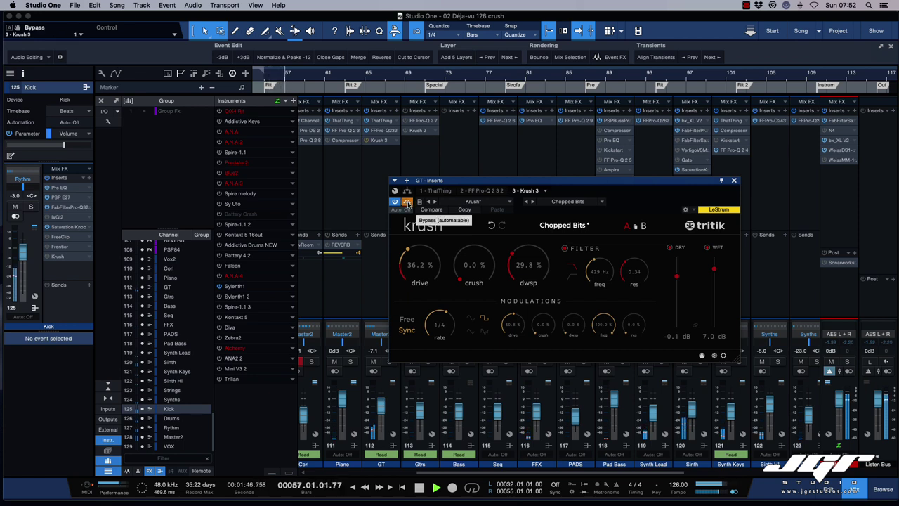
click(408, 202)
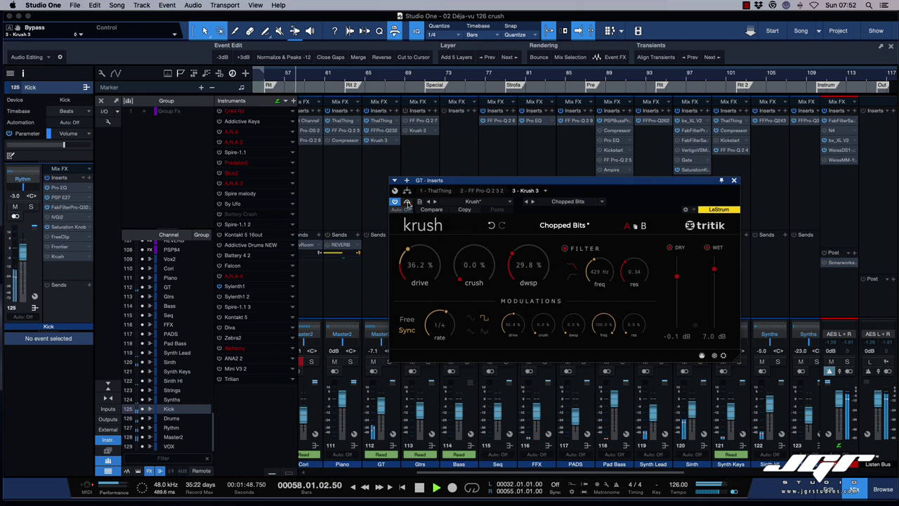
- Set Krush's Dry level to -6.3 dB and filter frequency to 443 Hz, and stop playback
drag(676, 278, 677, 284)
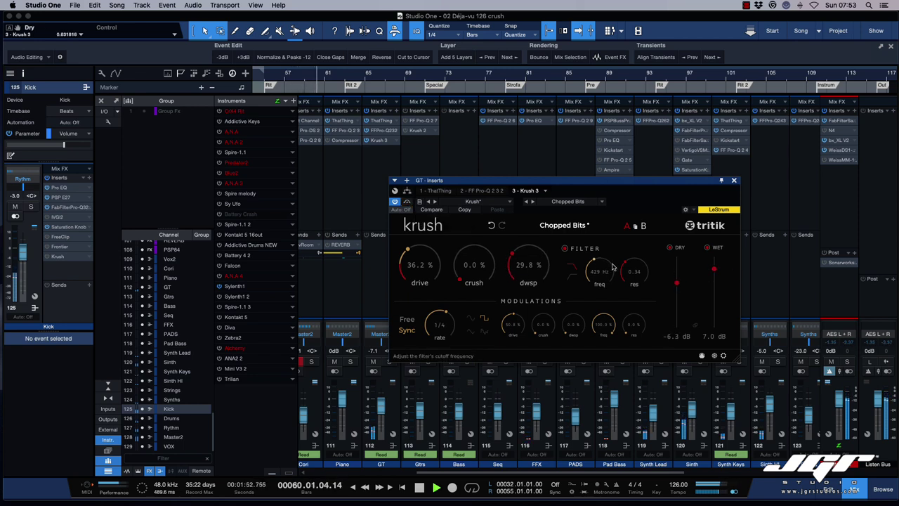
drag(597, 261, 616, 253)
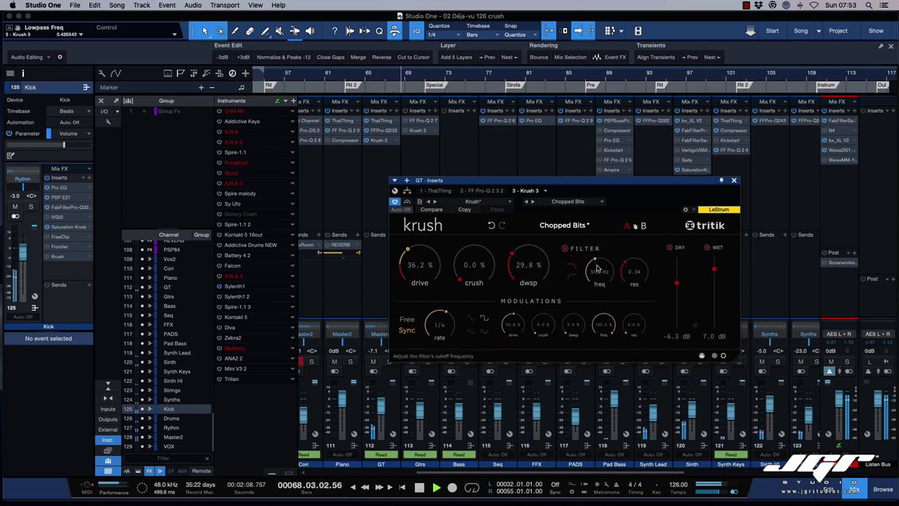
drag(619, 182, 599, 190)
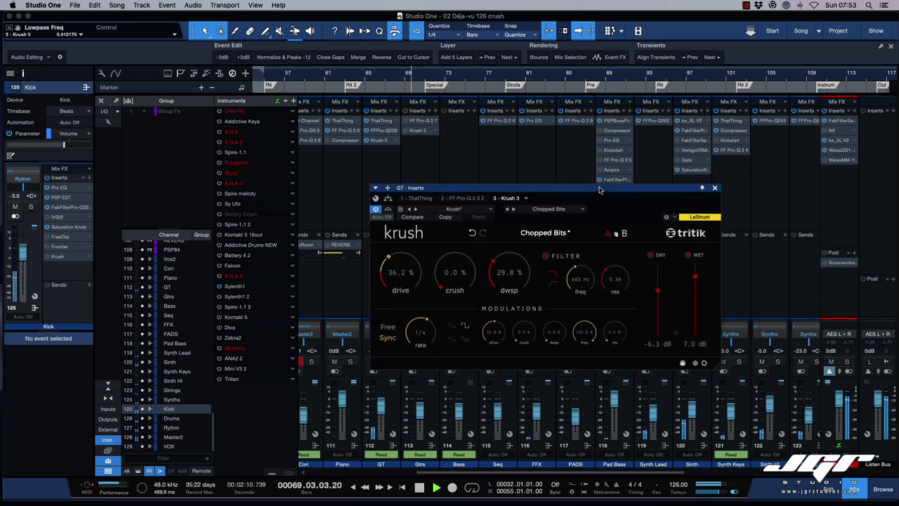
key(space)
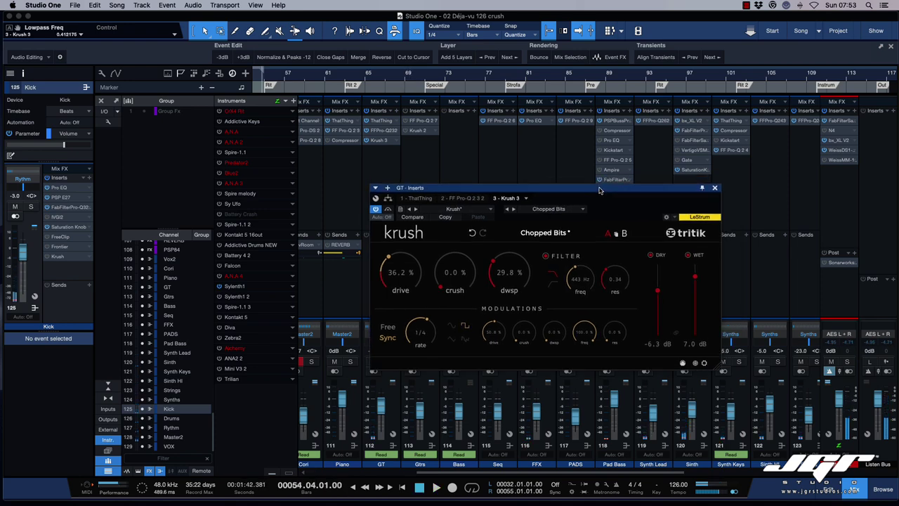
- Leave Krush, bring up FreeClip from the Kick inserts and close the GENELEC inserts window
drag(599, 191, 632, 206)
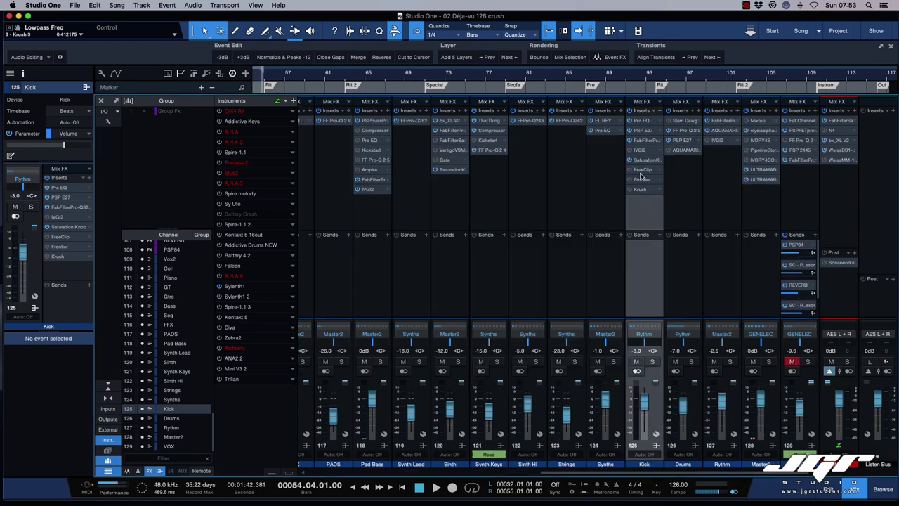
click(640, 171)
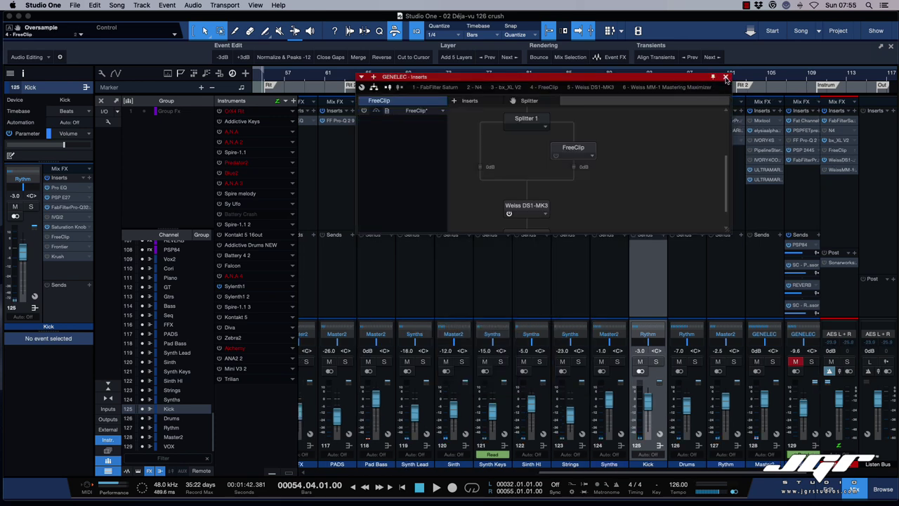
click(731, 80)
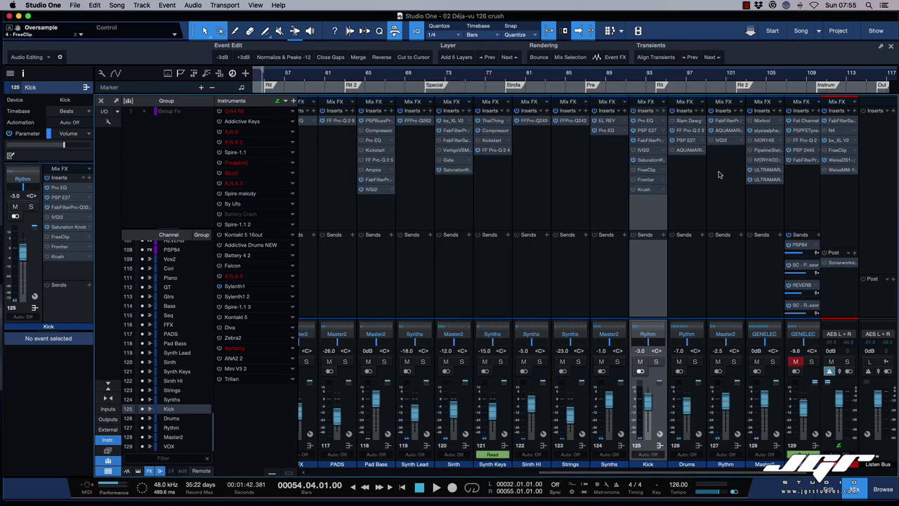
- Solo the Rythm bus during playback, add FreeClip to the end of its inserts and activate it
click(717, 207)
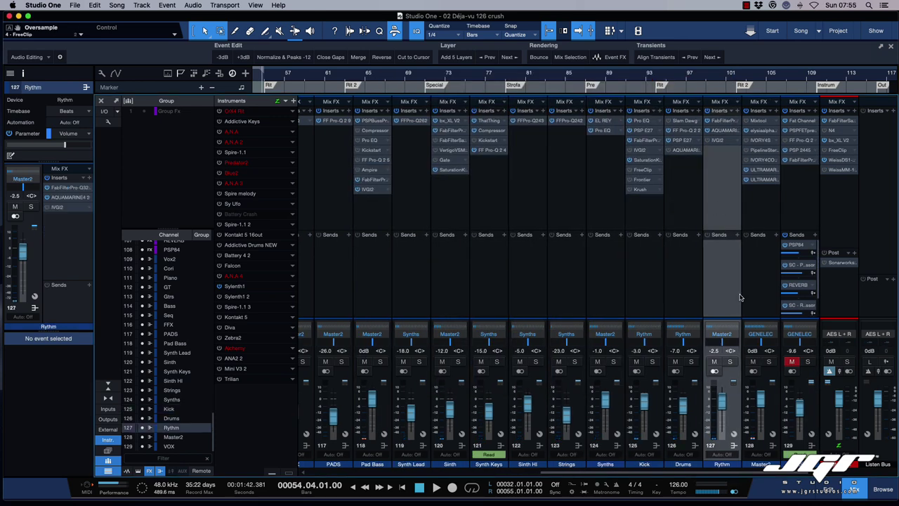
key(space)
key(s)
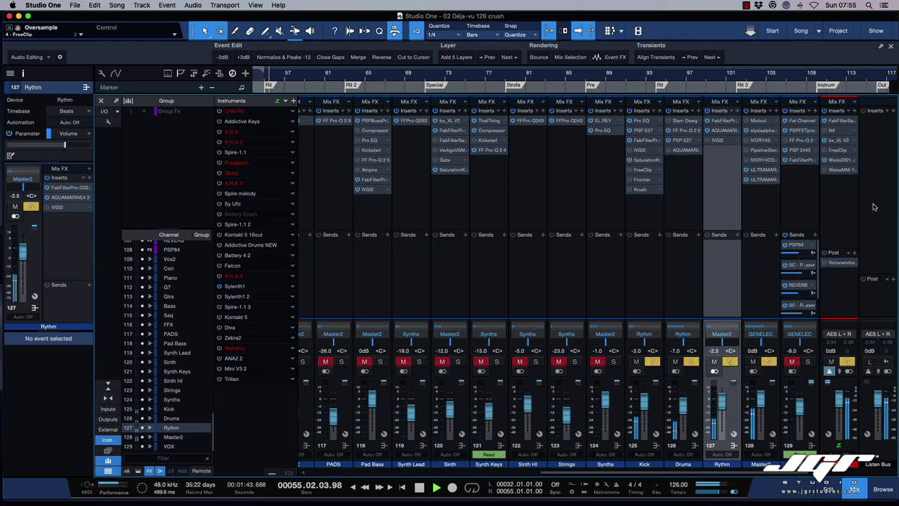
drag(741, 187, 736, 185)
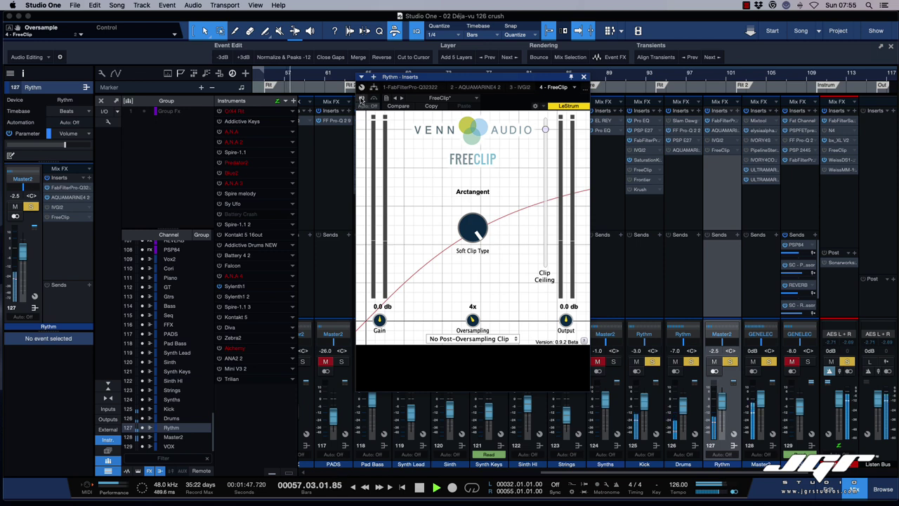
click(361, 98)
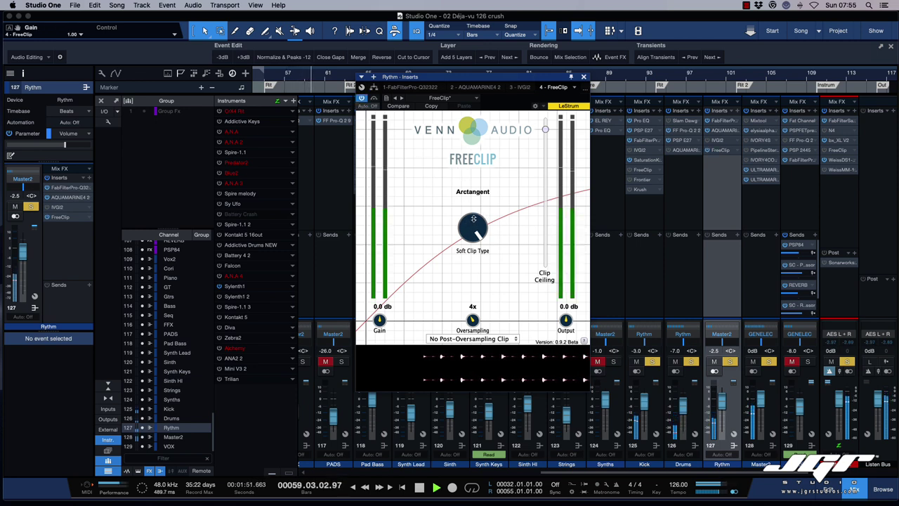
- Set FreeClip's Soft Clip Type to Hyperbolic Tan, Gain to 11.9 dB and Output to -11.2 dB
drag(475, 222, 469, 269)
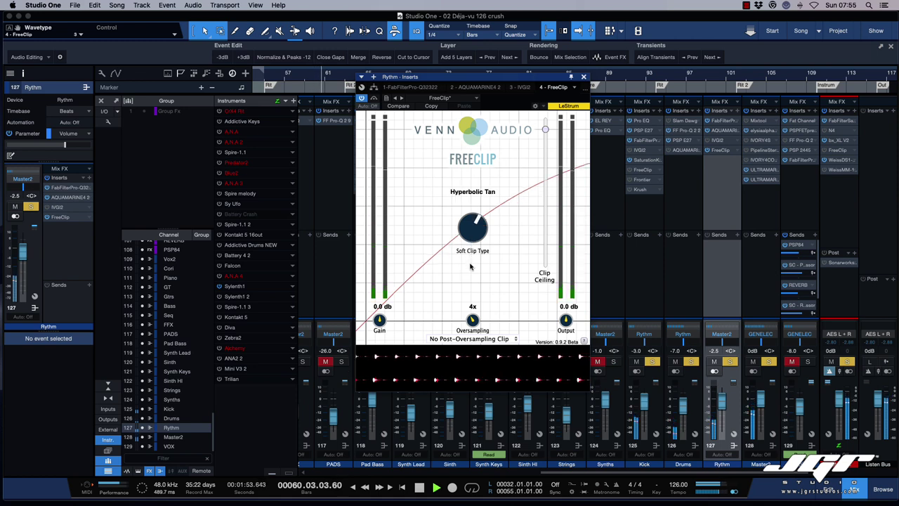
drag(469, 214, 472, 230)
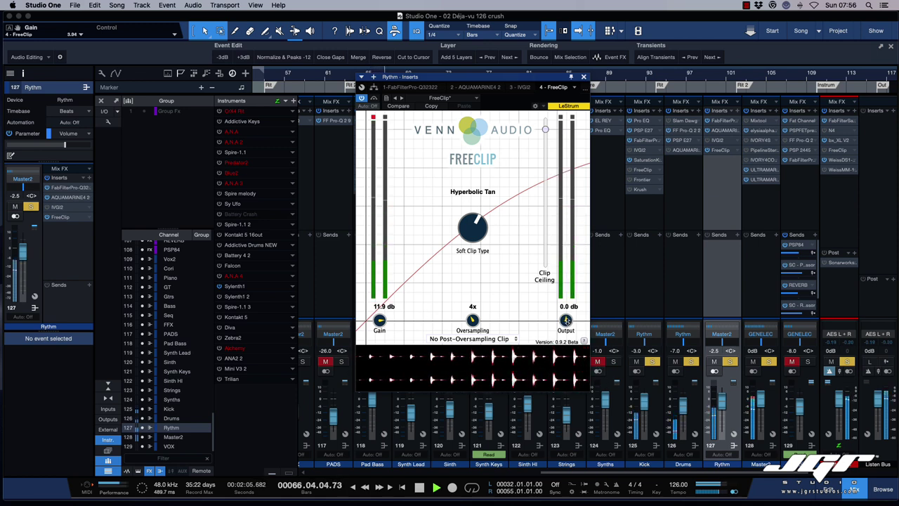
drag(565, 321, 564, 354)
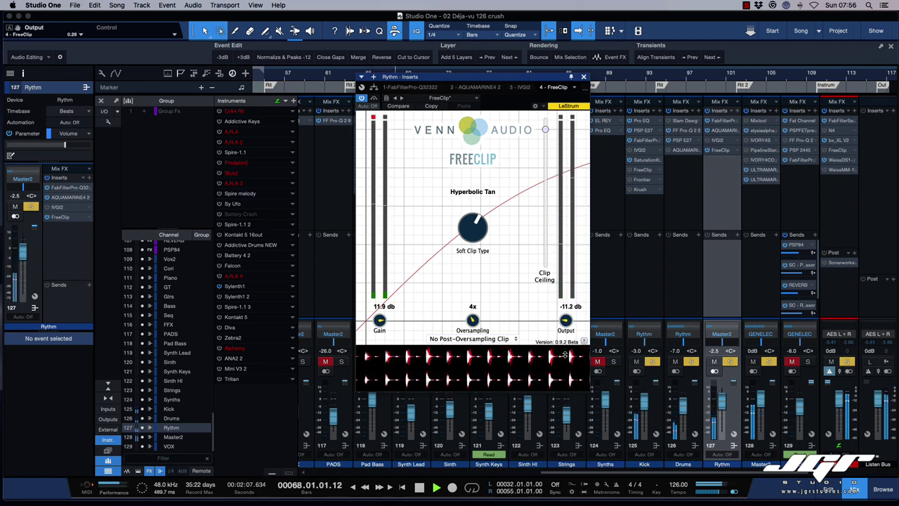
- Compare the Rythm bus with FreeClip bypassed and active, and raise its Gain to 12.4 dB
click(374, 99)
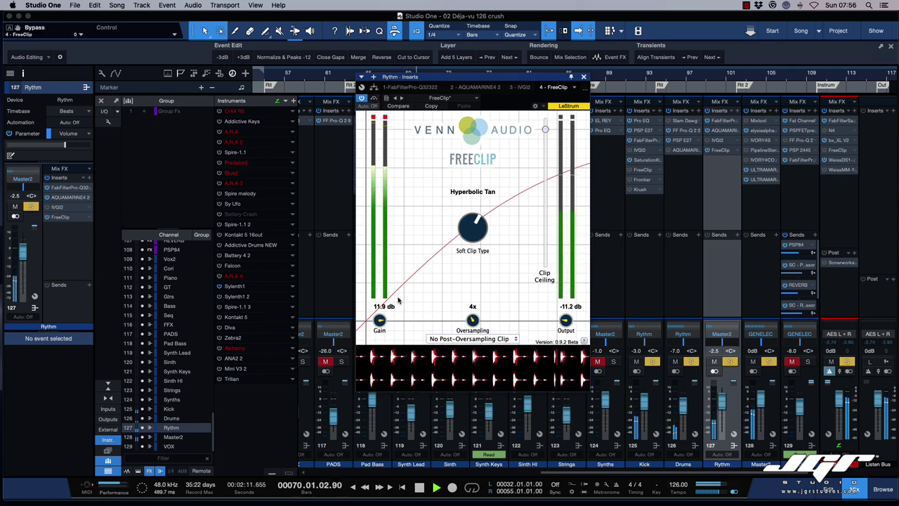
drag(379, 320, 379, 319)
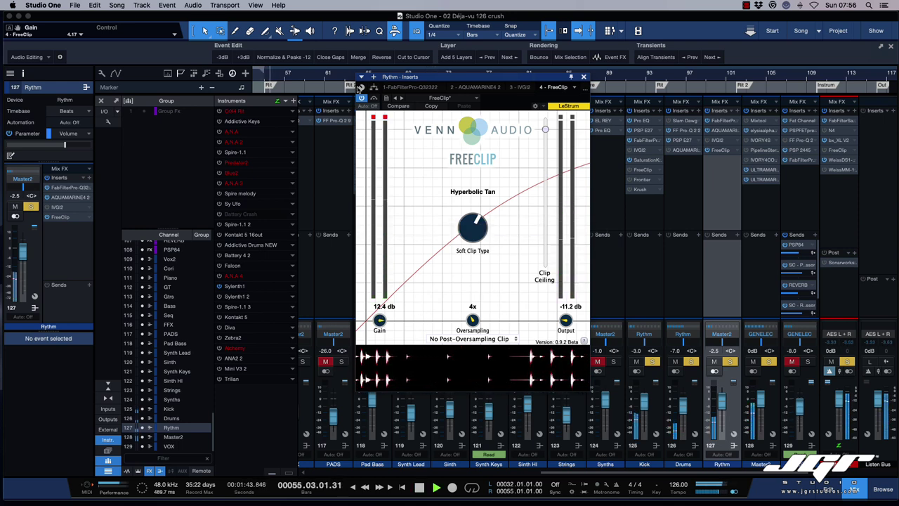
- Compare FreeClip bypassed and active, take the Rythm bus out of solo and close its inserts window
click(374, 99)
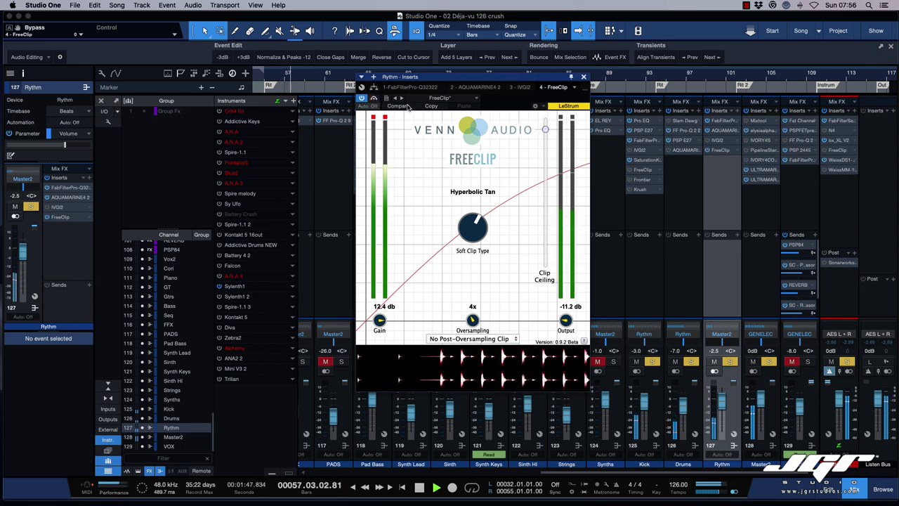
click(373, 98)
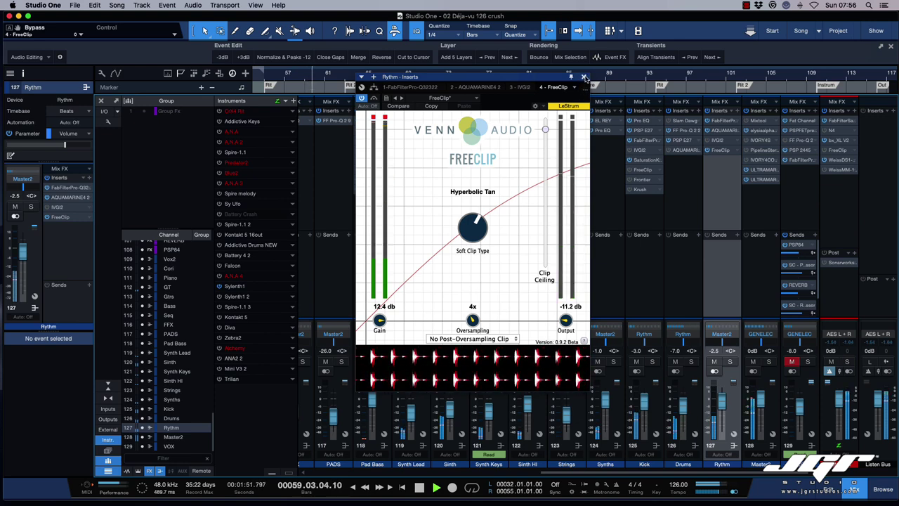
click(582, 77)
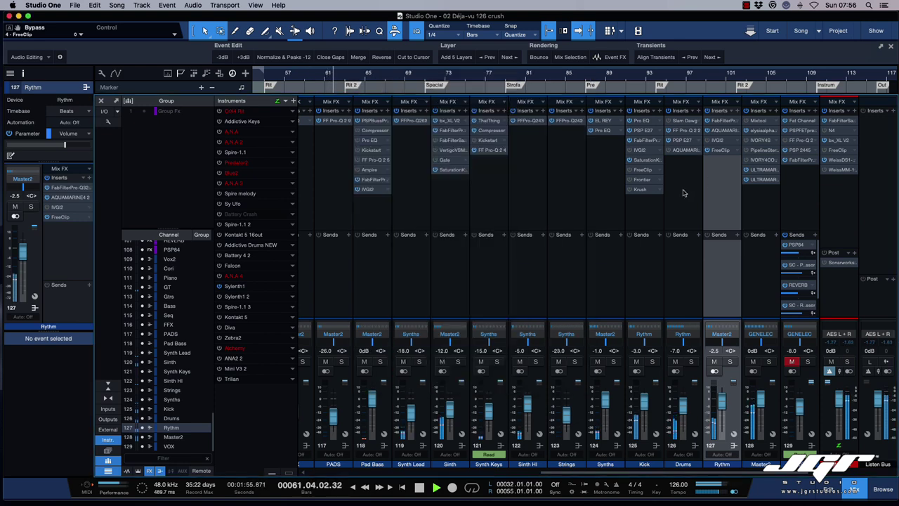
- Open Frontier from the Kick inserts, clear its window from the mixer strips and copy it to the end of the Rythm inserts
click(641, 182)
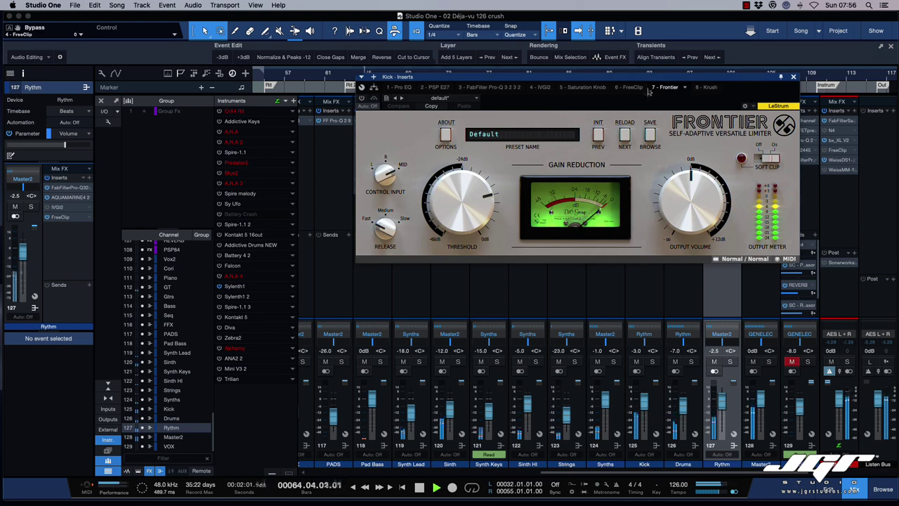
drag(646, 75, 610, 204)
key(space)
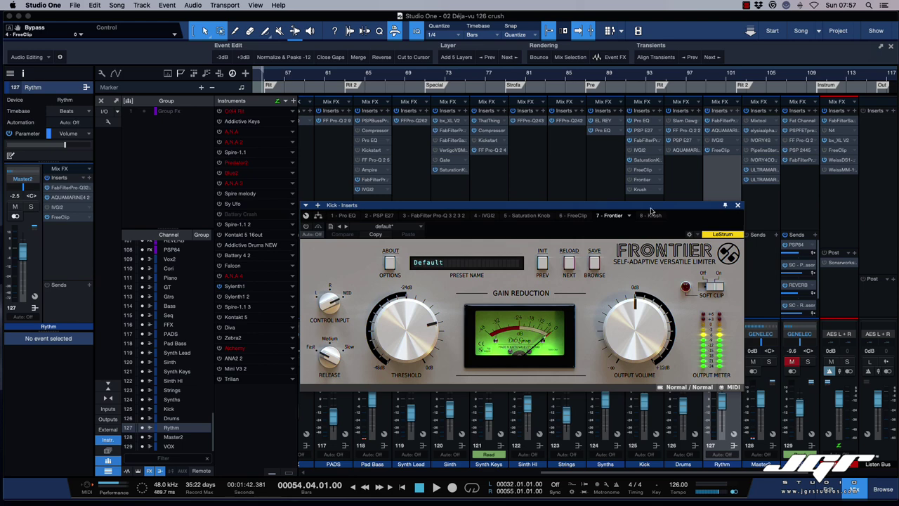
drag(649, 207, 505, 180)
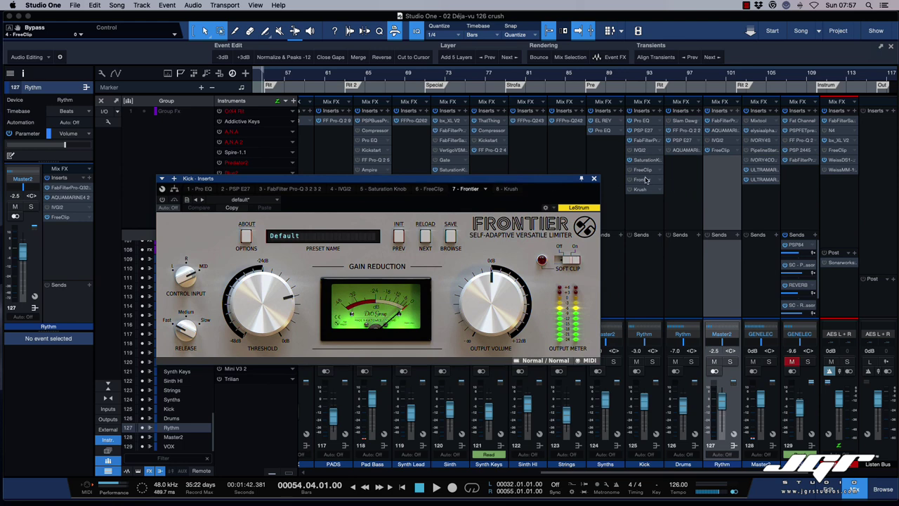
- Play the song with the Rythm bus soloed and compare the Frontier insert bypassed and active
key(space)
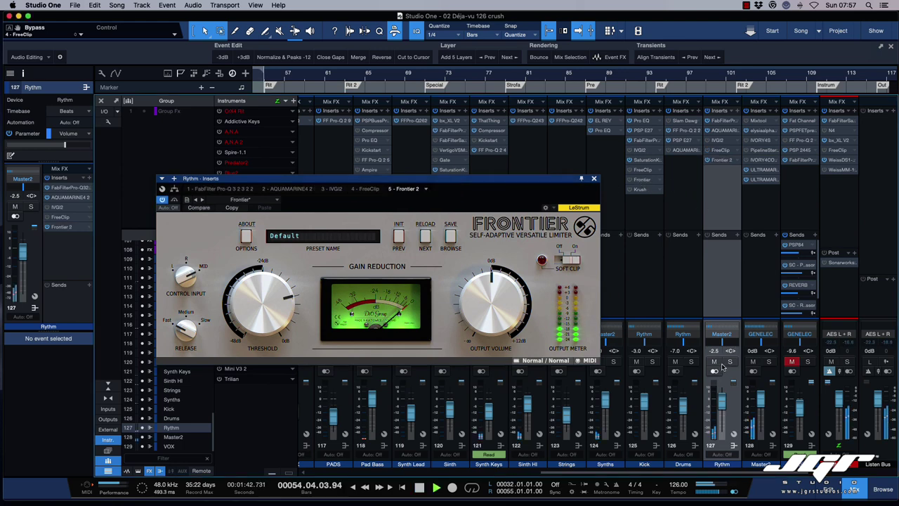
click(731, 362)
click(174, 200)
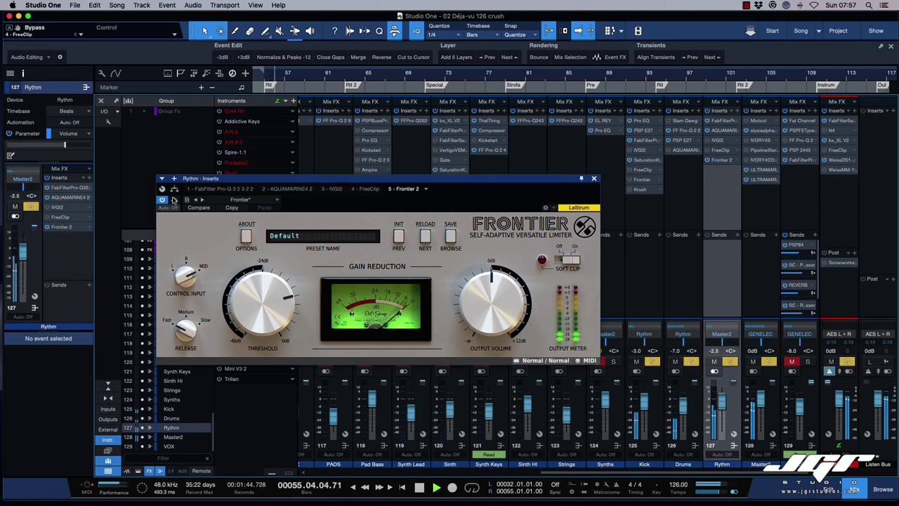
click(174, 200)
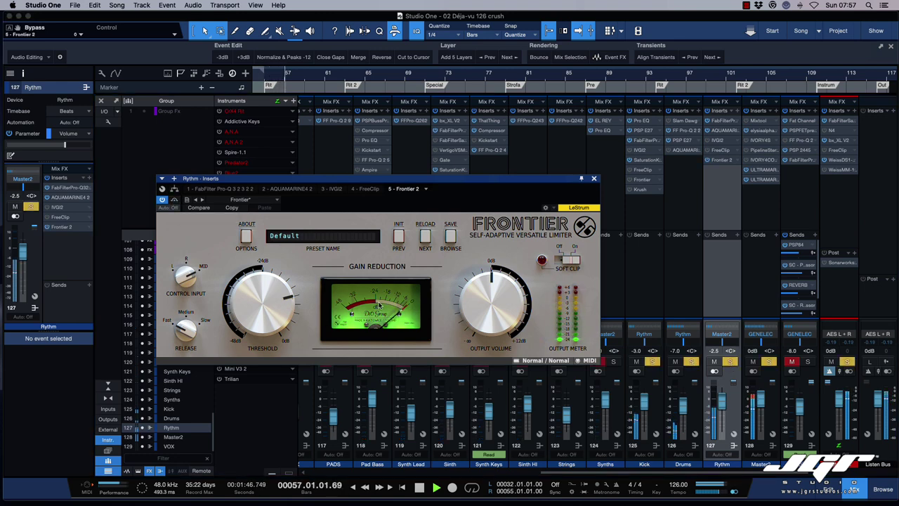
- Lower Frontier's Threshold and Output Volume on the Rythm bus, and set its Release to Medium
drag(494, 295, 452, 304)
mouse_move(260, 311)
mouse_down()
mouse_move(254, 295)
mouse_move(250, 317)
mouse_up()
drag(508, 297, 503, 320)
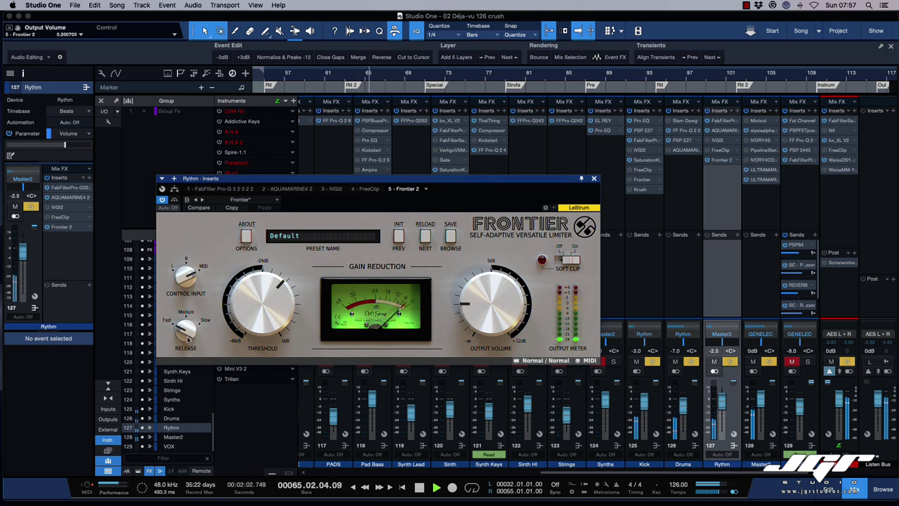
drag(187, 338, 181, 316)
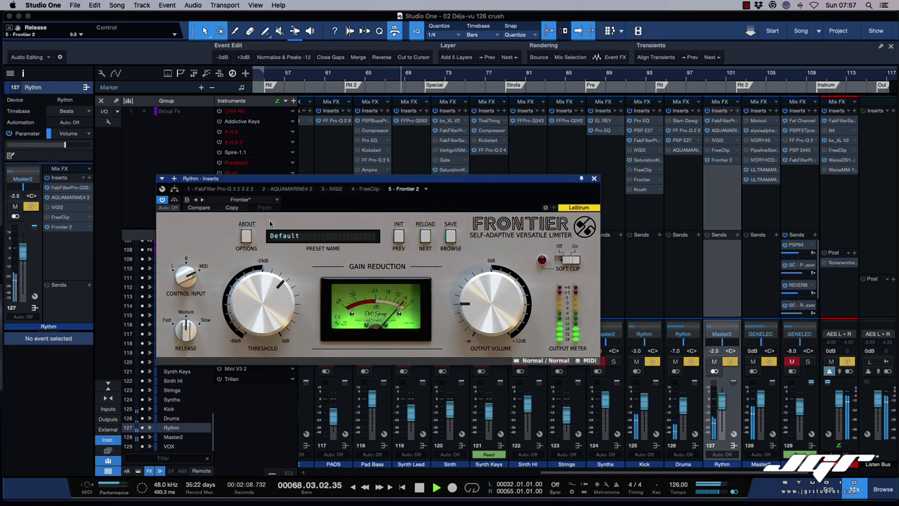
- Set Frontier's Output Volume to -12.9 dB while comparing the soloed Rythm bus with the limiter bypassed and active
click(175, 200)
click(175, 201)
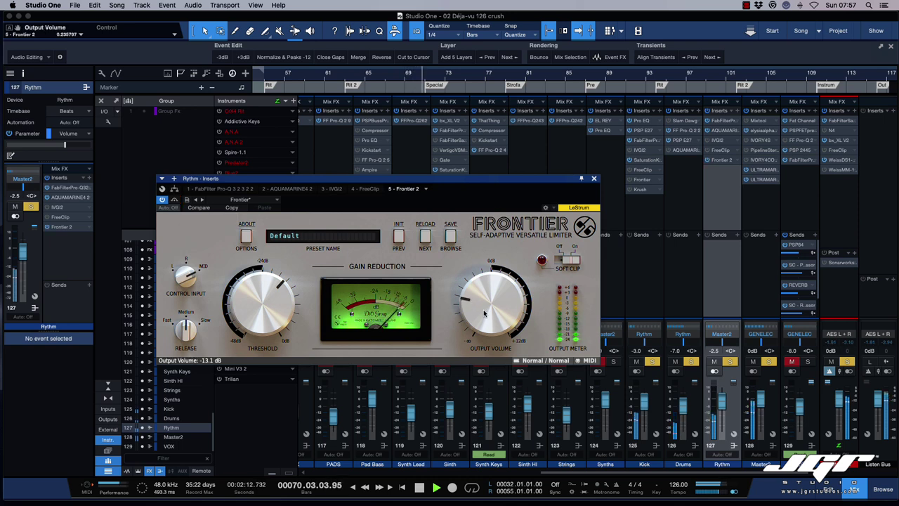
drag(483, 314, 483, 312)
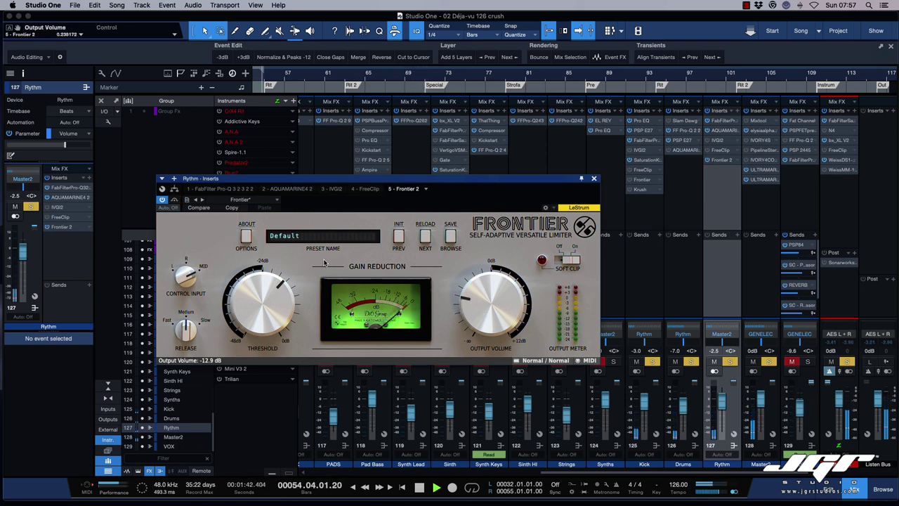
click(175, 201)
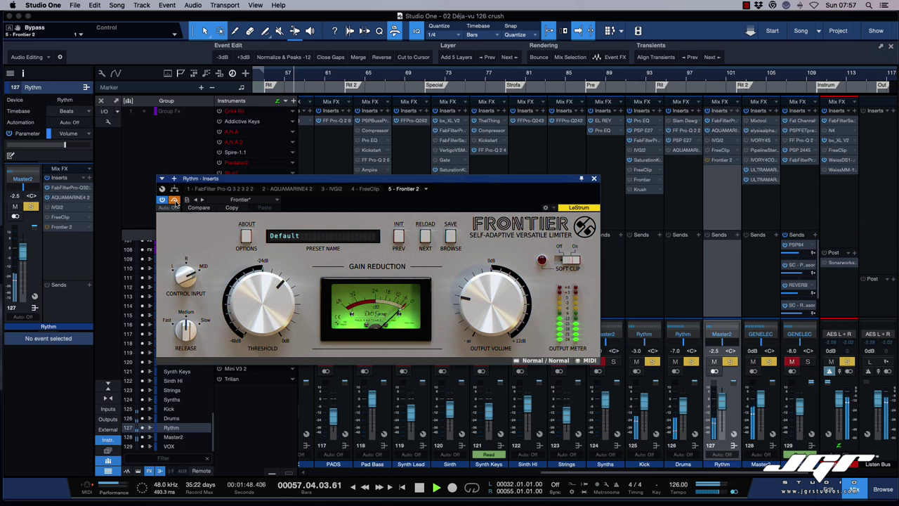
click(175, 201)
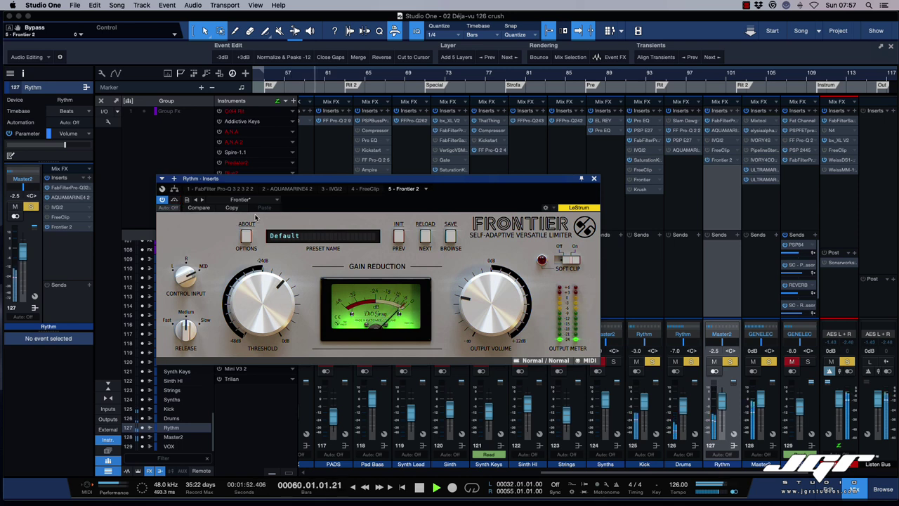
- Lower Frontier's Output Volume to -15.9 dB to level-match it, comparing bypassed and active before and after the change
click(175, 200)
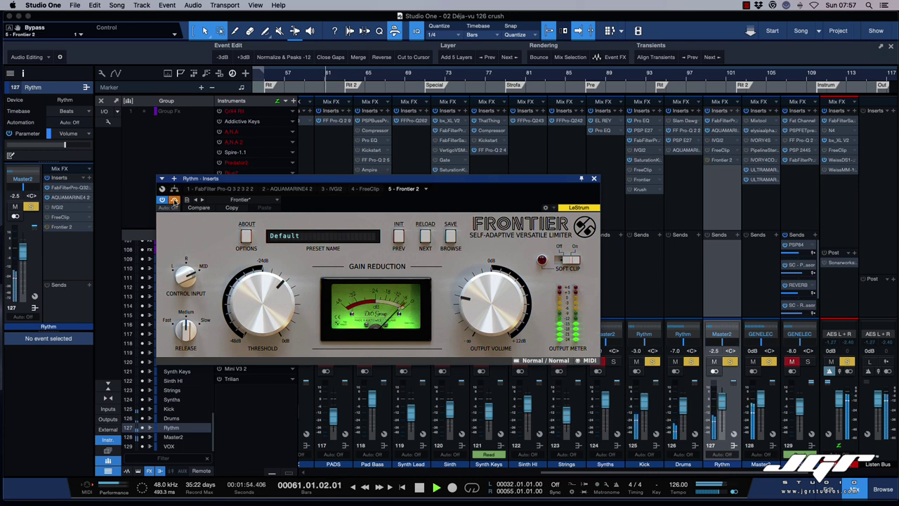
click(175, 201)
drag(494, 309, 495, 318)
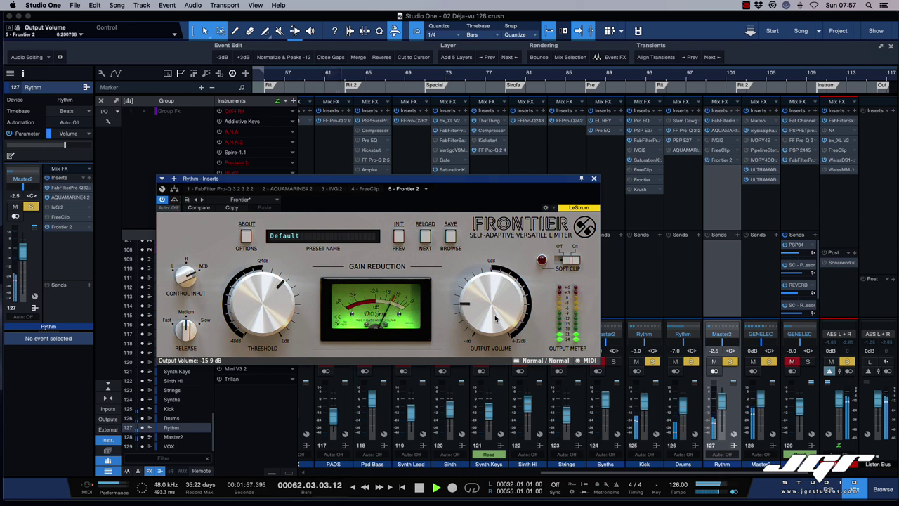
click(175, 201)
click(175, 201)
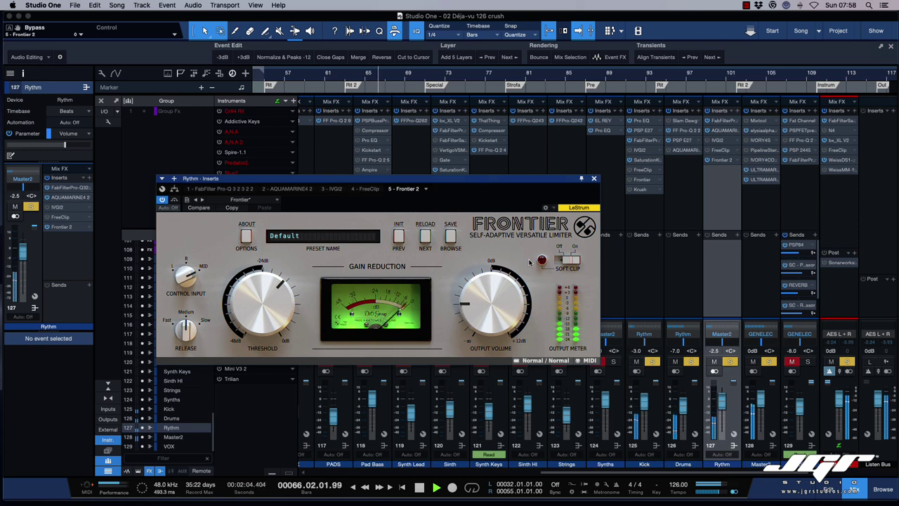
- Set Frontier's Threshold to -23.9 dB, Release to Slow and Output Volume to -16.1 dB, and restart playback
scroll(257, 321, down, 3)
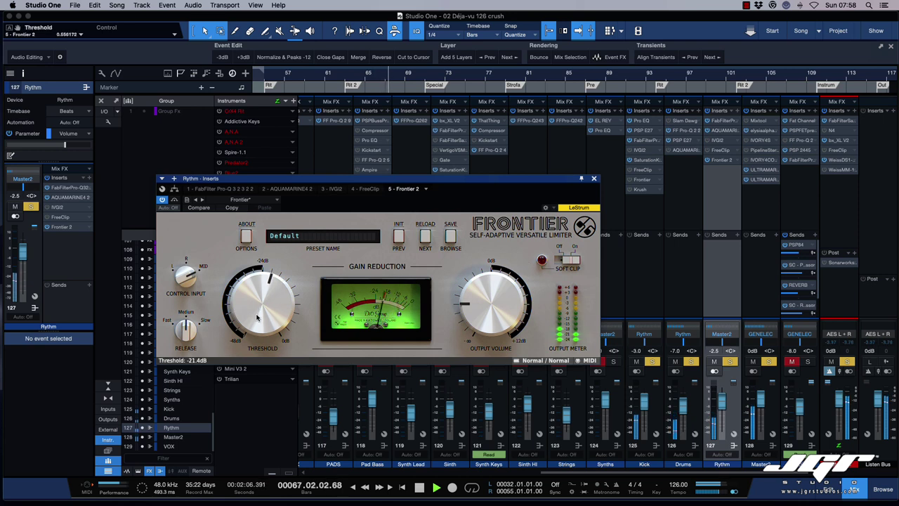
scroll(257, 321, down, 2)
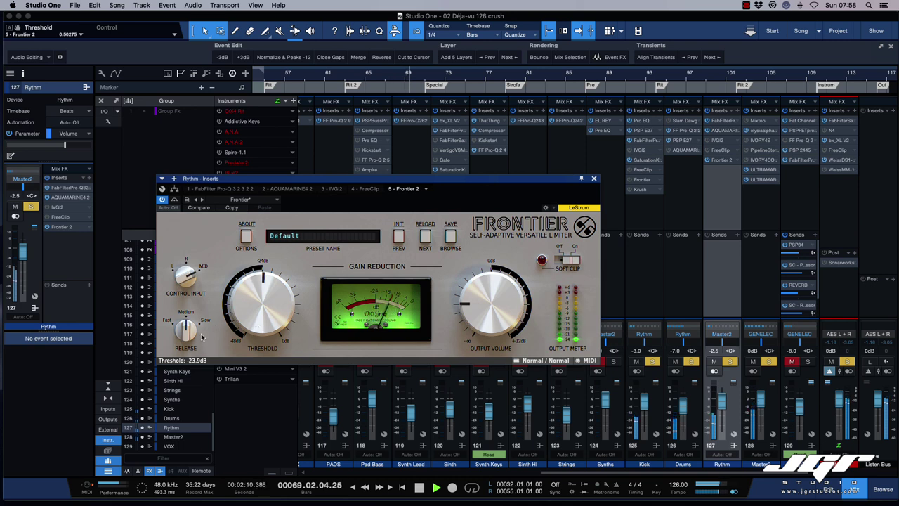
drag(183, 324, 189, 294)
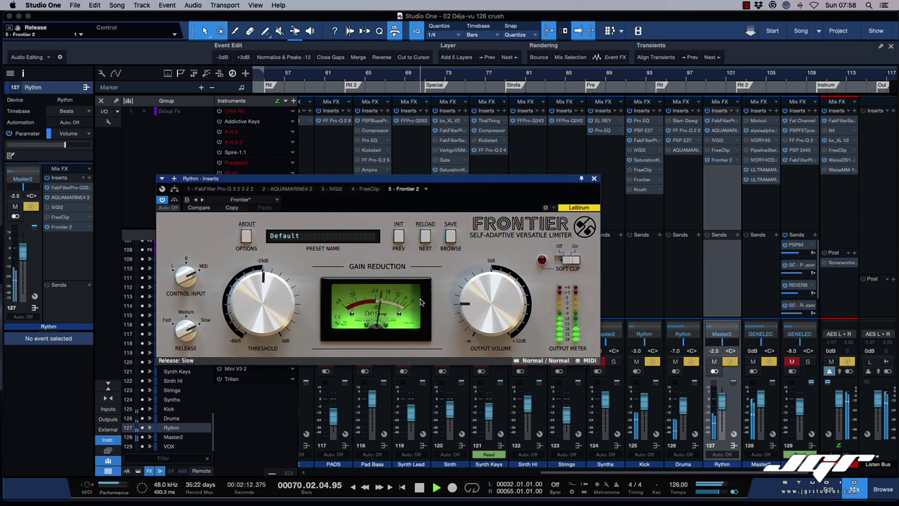
key(space)
key(space)
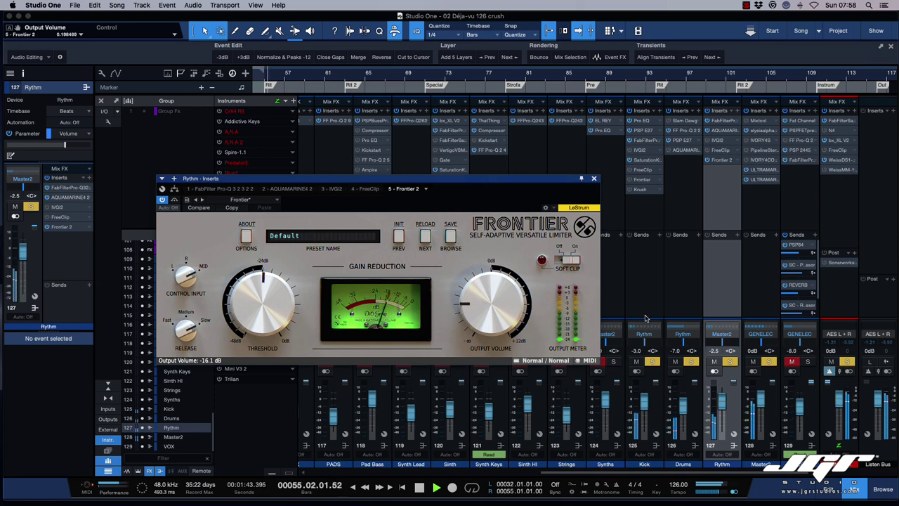
- Take the Rythm bus out of solo and compare Frontier bypassed and active in the full mix
click(731, 361)
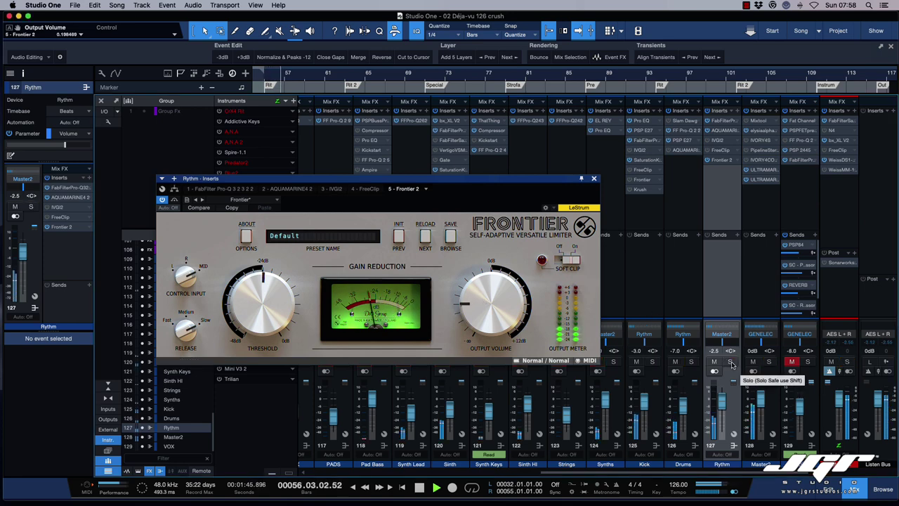
click(174, 200)
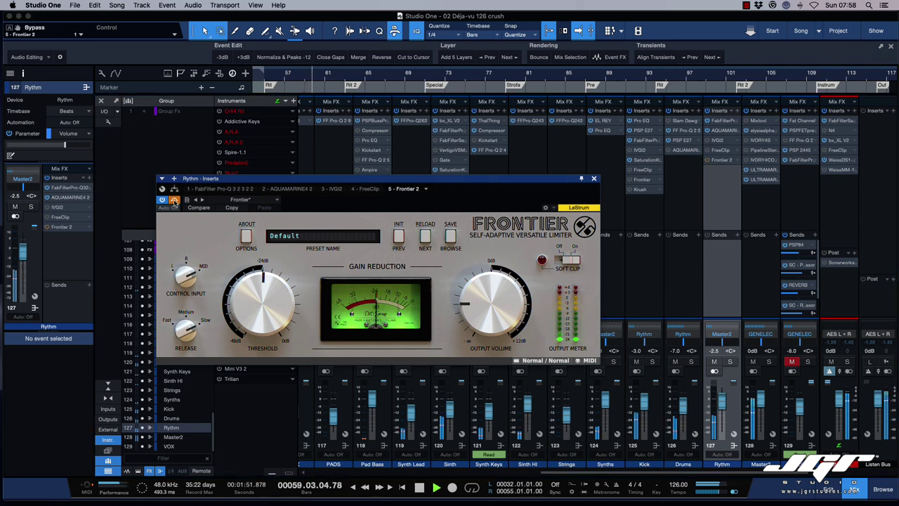
click(174, 200)
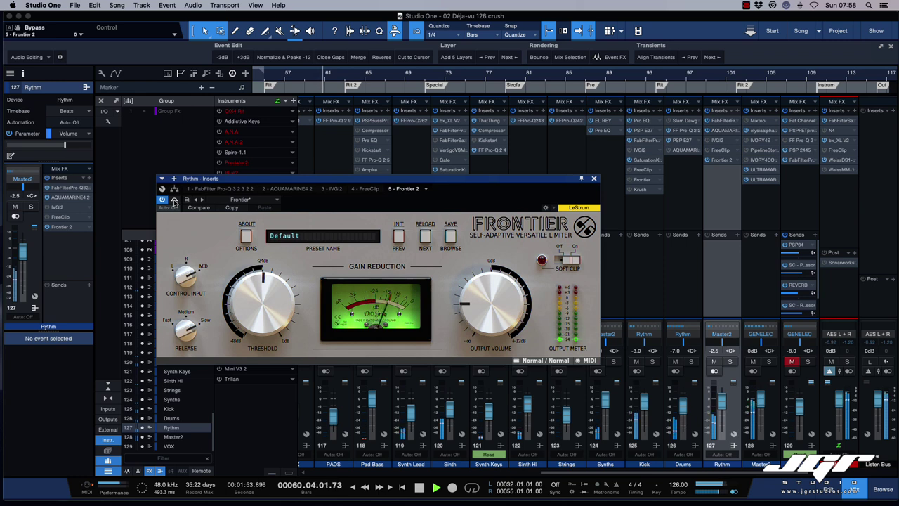
- Push Frontier's Threshold down to -48.0 dB and set its Output Volume to -16.5 dB
drag(254, 298, 254, 299)
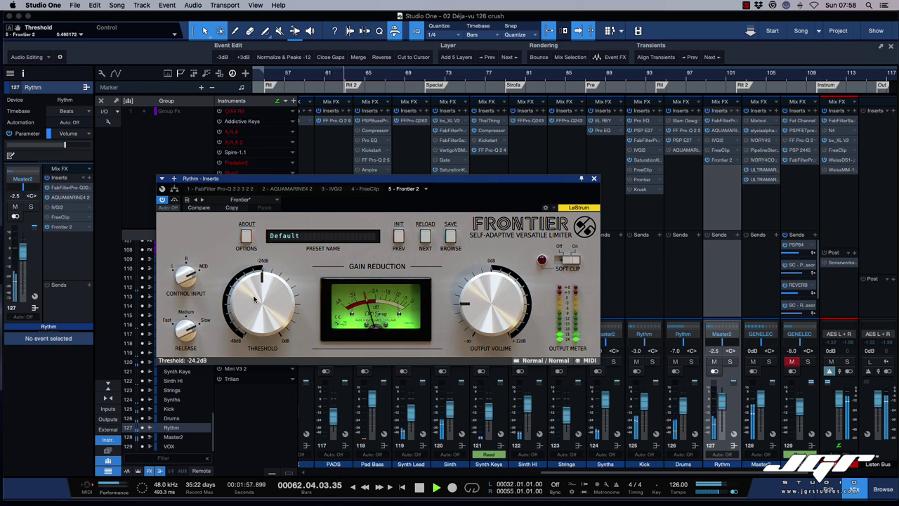
drag(254, 297, 260, 312)
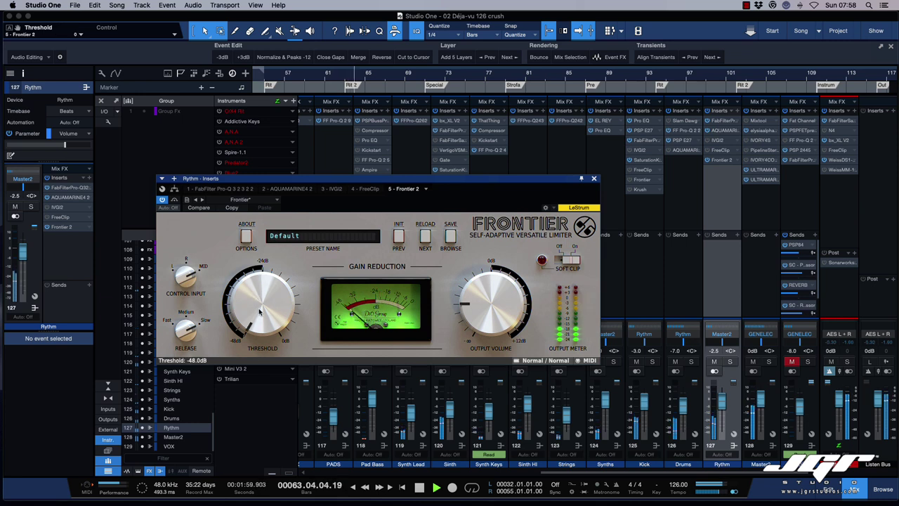
mouse_move(484, 309)
mouse_down()
mouse_move(486, 321)
mouse_move(484, 308)
mouse_up()
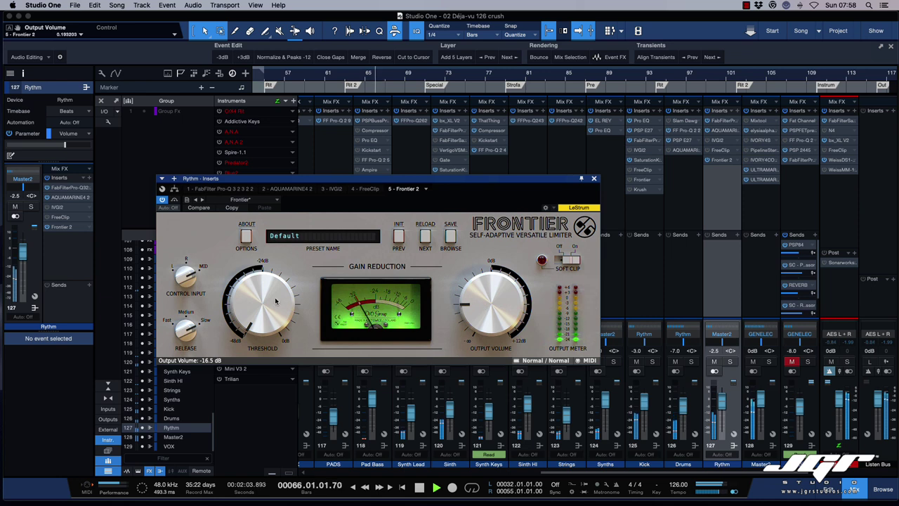
- Raise Frontier's Threshold to -30.9 dB and restart playback from the song position
drag(269, 303, 272, 278)
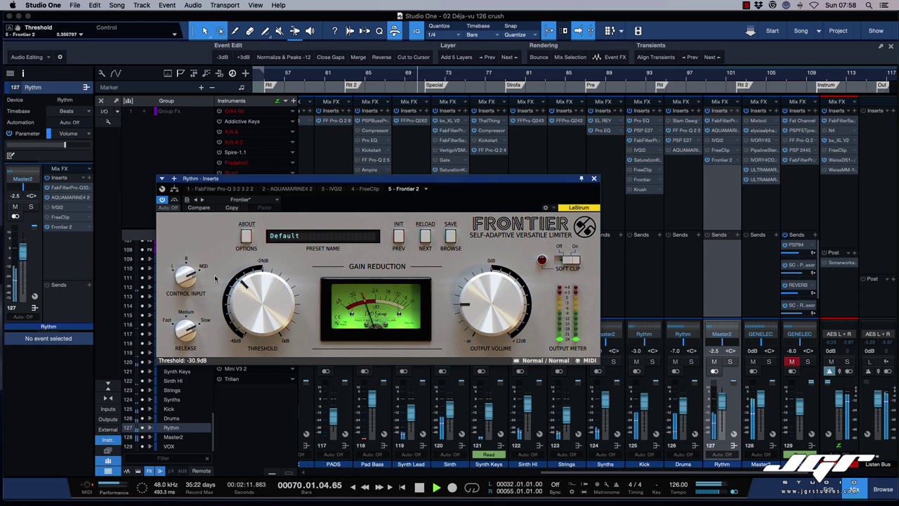
key(space)
key(space)
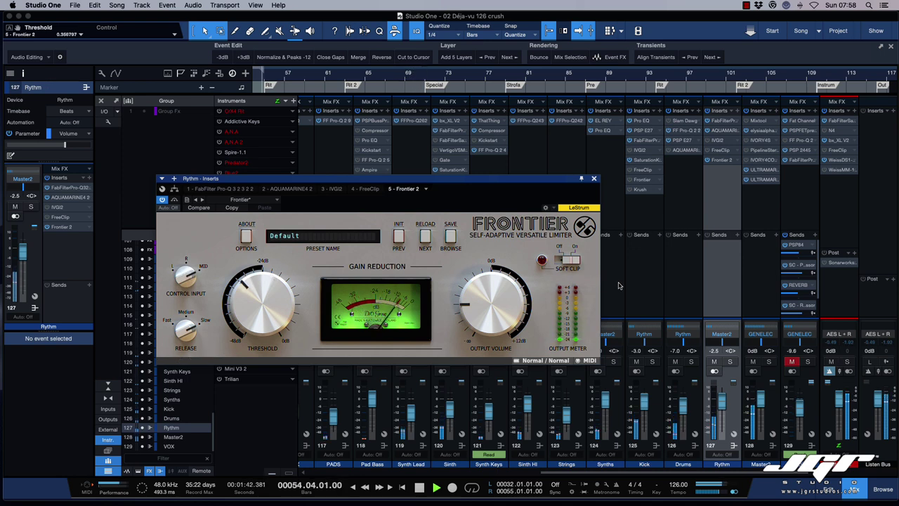
- Raise Frontier's Output Volume to +4.7 dB and lower the Rythm channel fader to -24.9 dB to compensate
drag(489, 315, 500, 268)
drag(725, 403, 723, 415)
drag(502, 317, 502, 312)
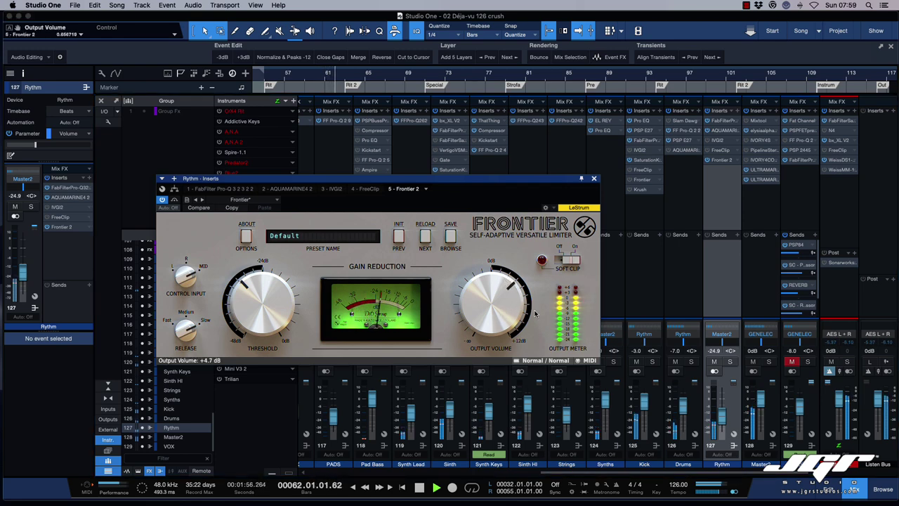
- Vary Frontier's Threshold during playback, going down to -30.0 dB and then up to -21.8 dB
drag(265, 302, 267, 295)
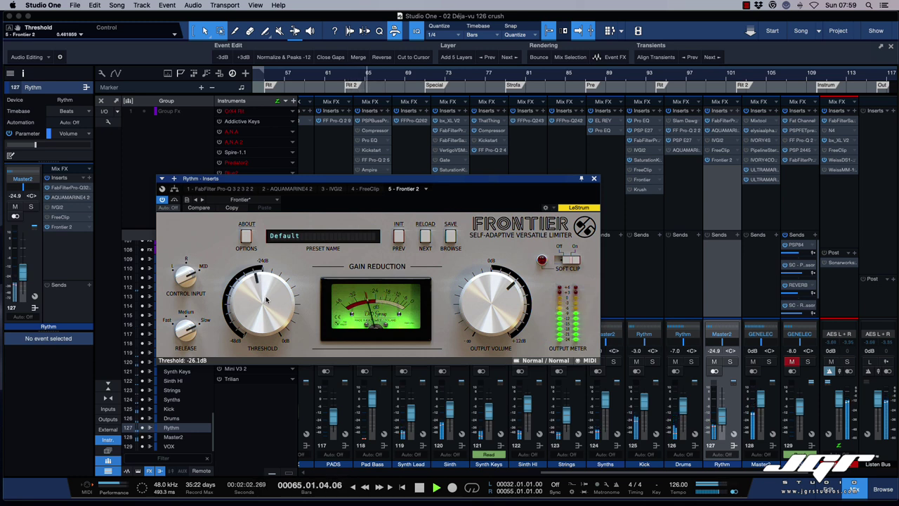
drag(267, 295, 267, 306)
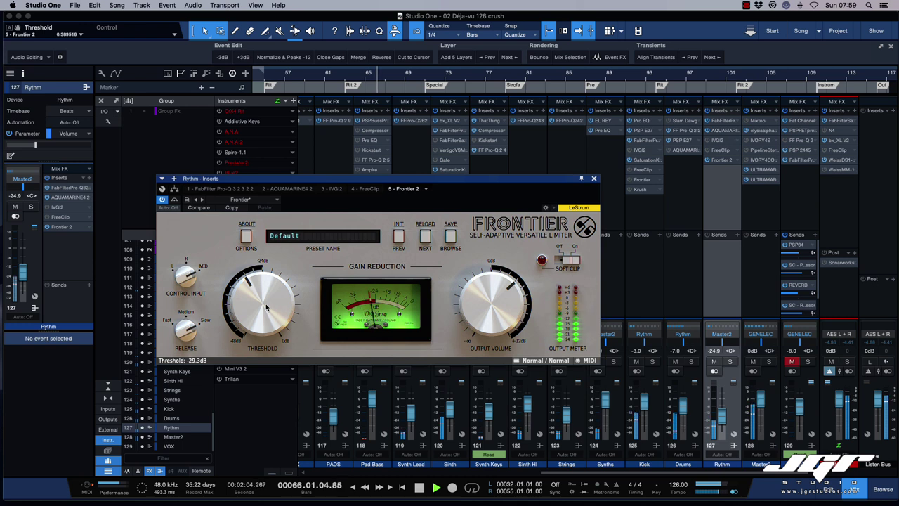
drag(265, 307, 265, 308)
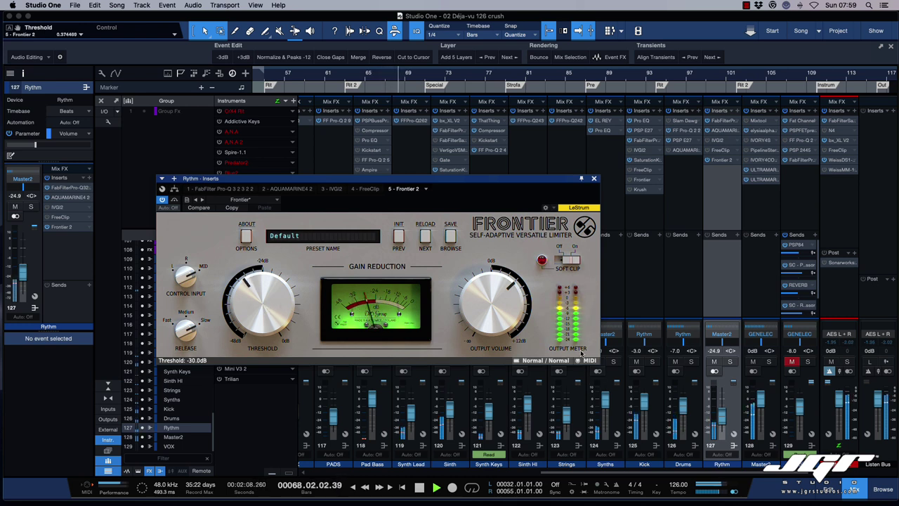
drag(268, 310, 269, 294)
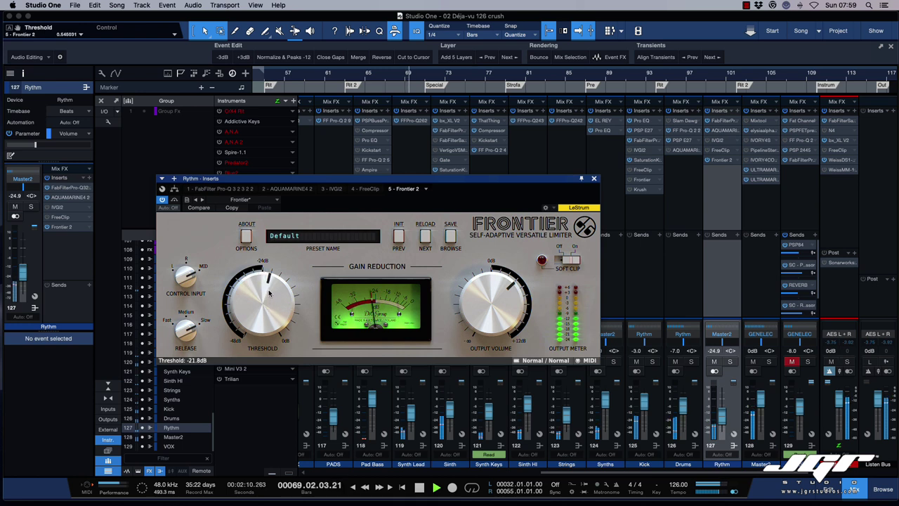
- Lower Frontier's Output Volume to about -14.6 dB, reset the Rythm channel fader to 0 dB and restart playback
drag(485, 295, 492, 351)
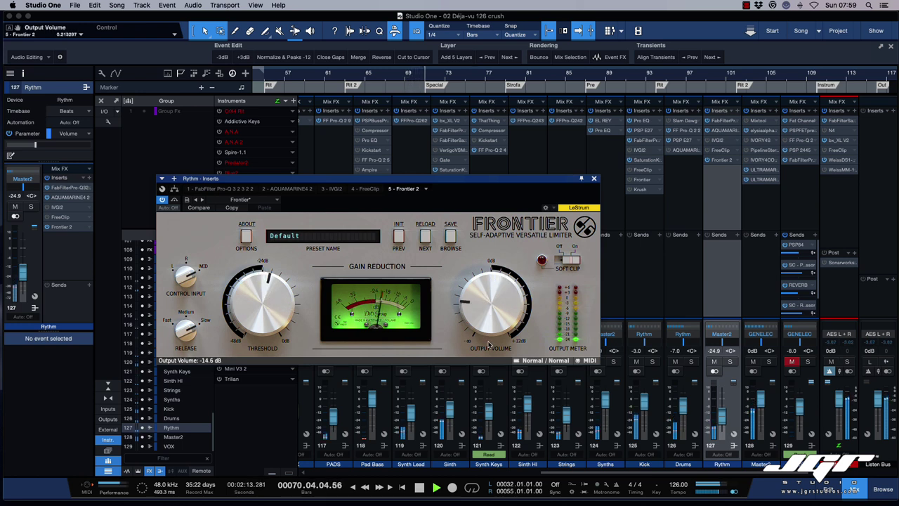
super+click(728, 406)
key(space)
key(space)
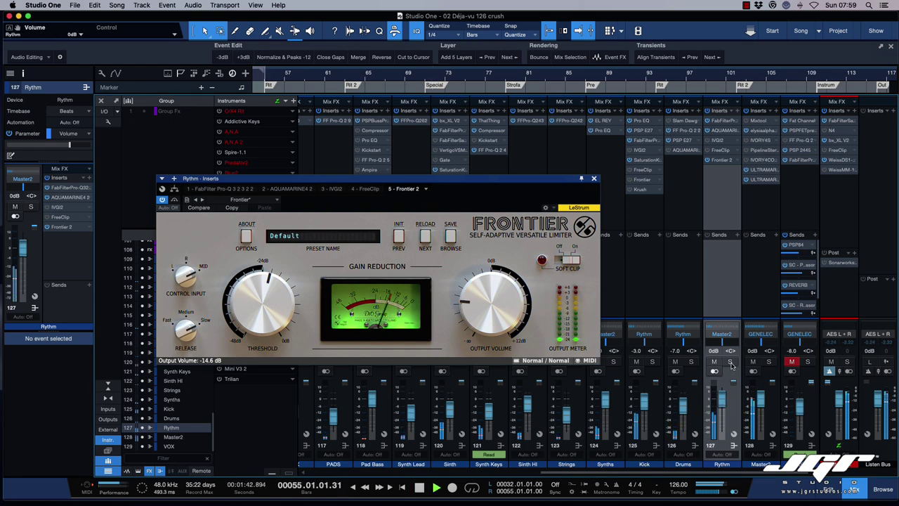
drag(504, 297, 503, 302)
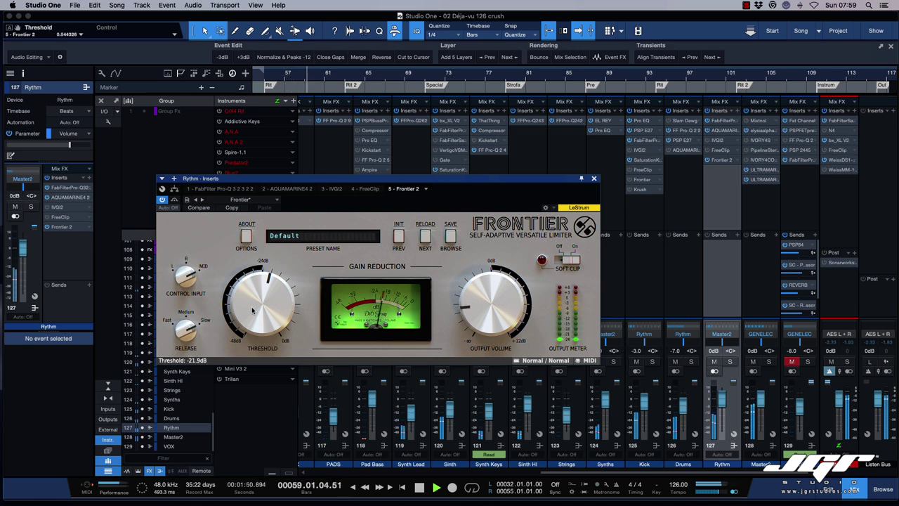
- Nudge Frontier's Threshold slightly up and set its Release to Fast
drag(253, 311, 253, 310)
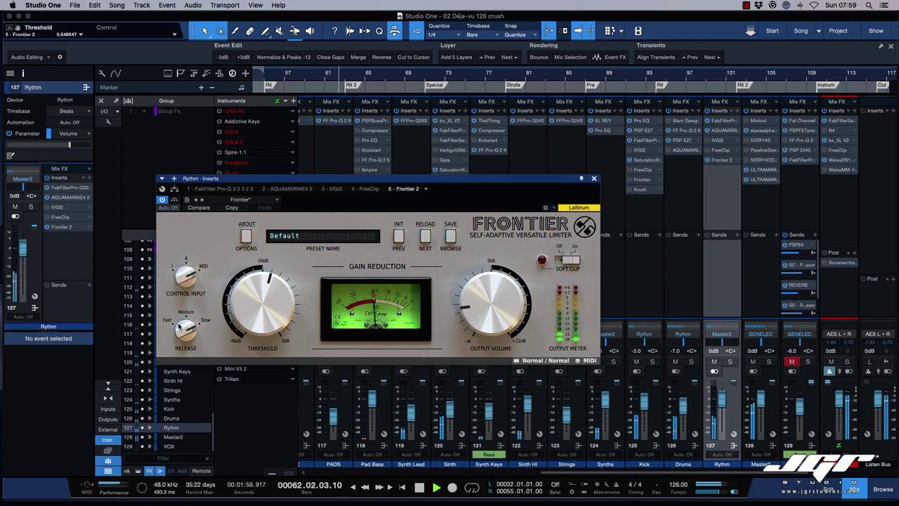
drag(181, 327, 199, 368)
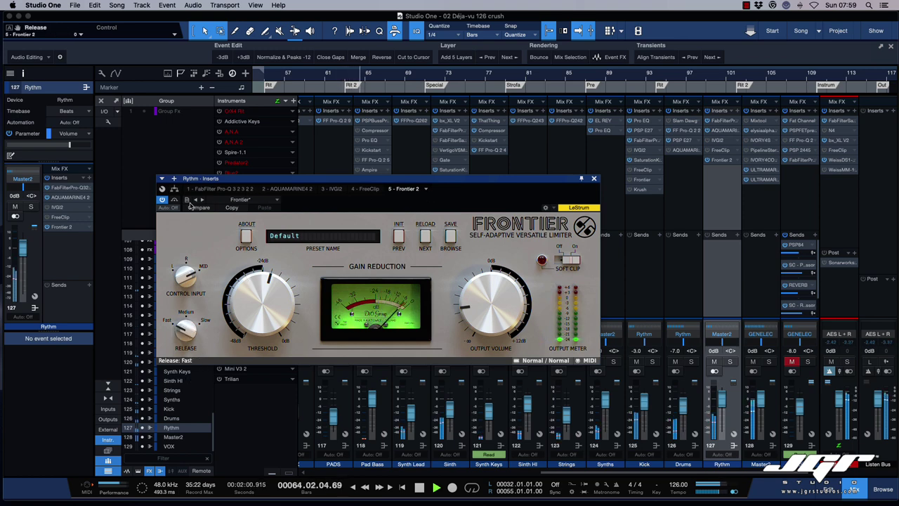
- Add a splitter after FreeClip in the Rythm insert routing with Frontier 2 on one branch, then close the routing and restart playback
click(174, 189)
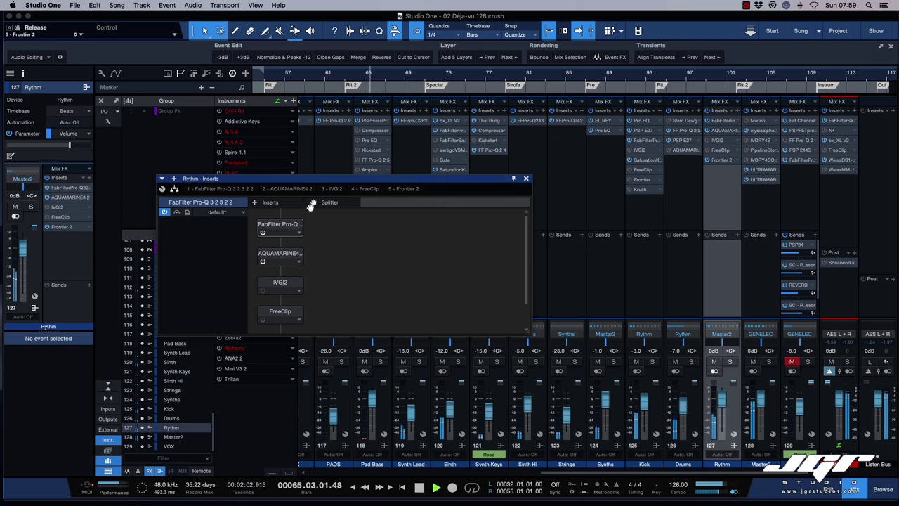
scroll(346, 238, down, 1)
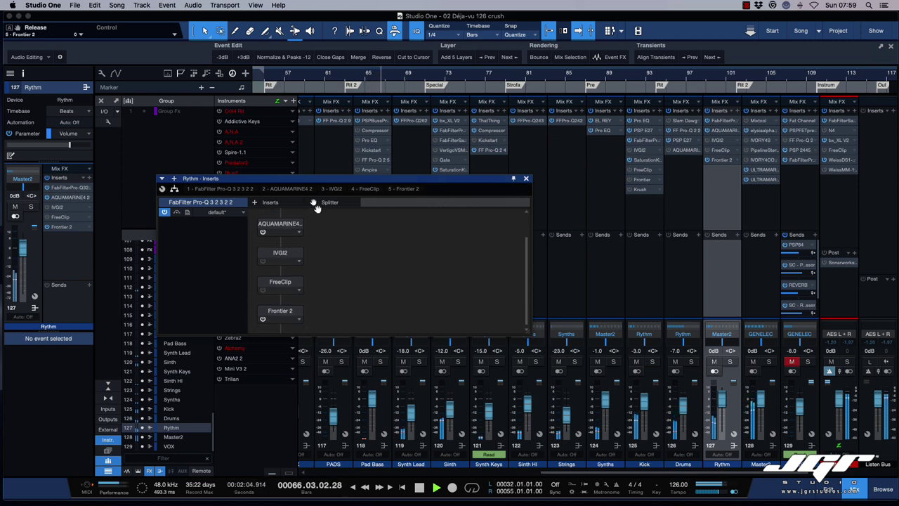
drag(313, 202, 398, 274)
scroll(334, 307, down, 2)
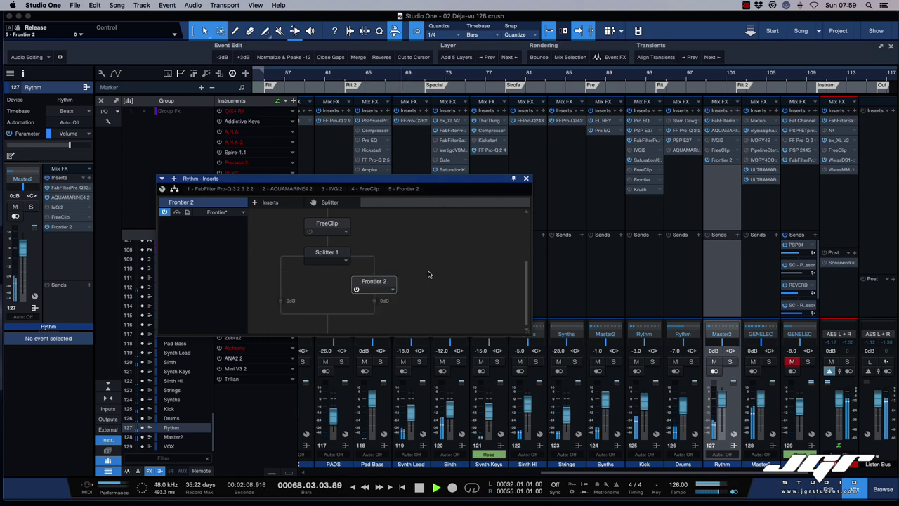
click(526, 180)
key(space)
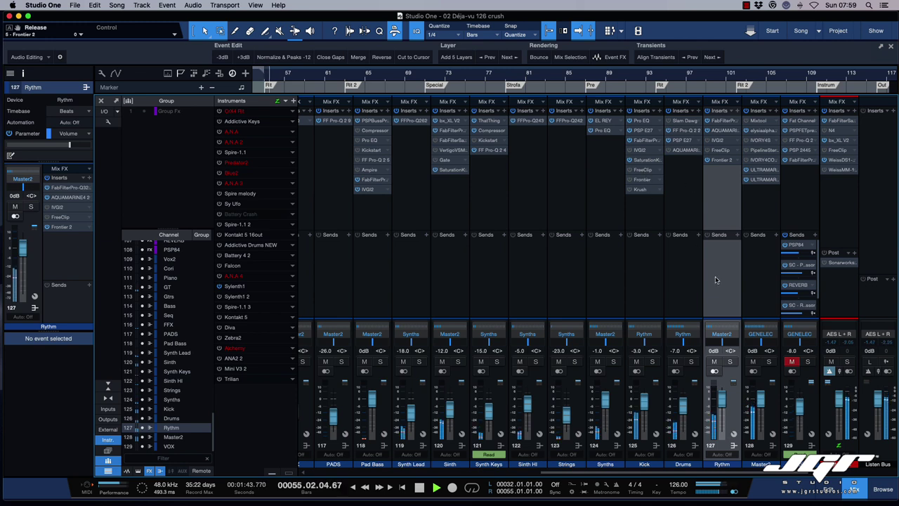
- Set the Rythm channel volume to -3 dB and copy its Frontier 2 insert to the main output channel's inserts
click(713, 351)
text(-3)
key(Return)
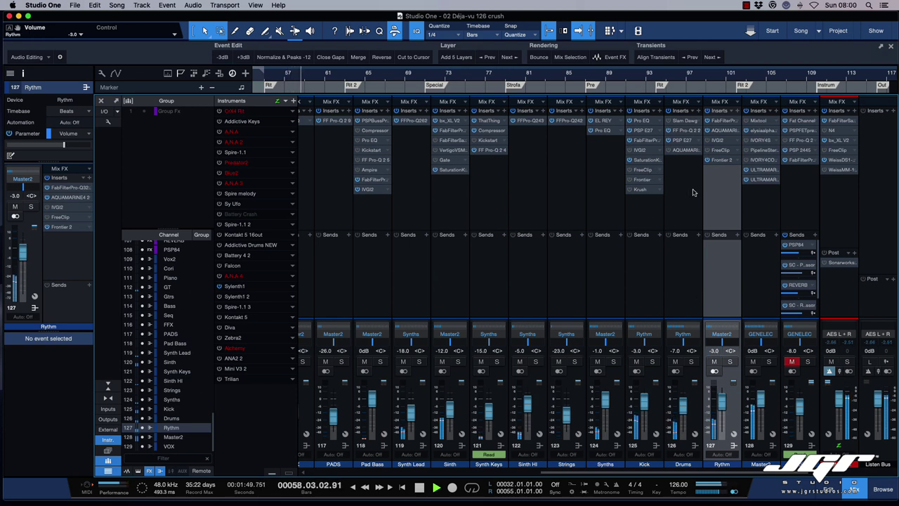
drag(721, 163, 847, 185)
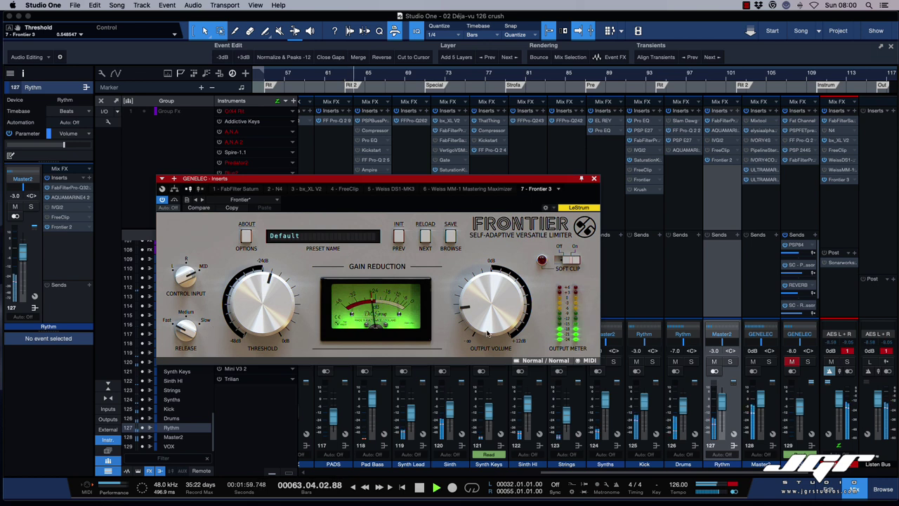
- Reset the main output Frontier's Threshold to 0.0 dB, raise its Output Volume to -0.1 dB and check it against bypass
double_click(261, 304)
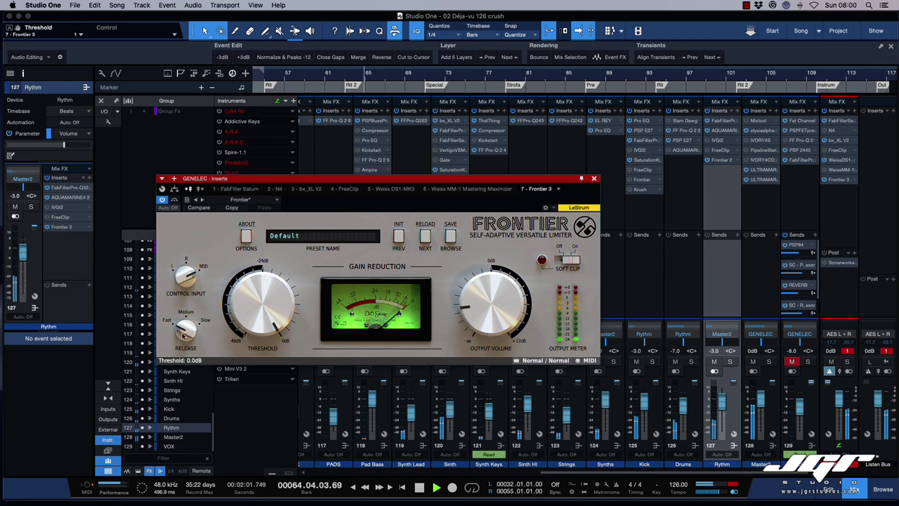
drag(488, 316, 492, 278)
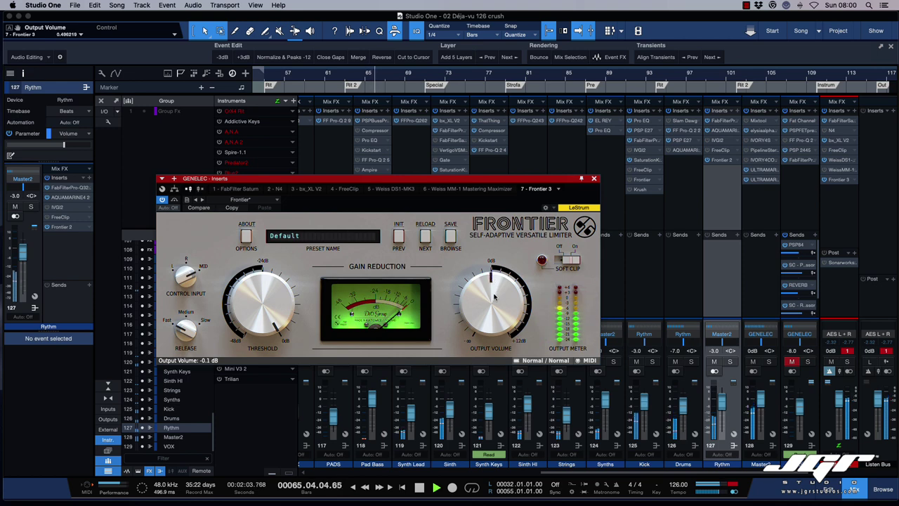
click(175, 201)
click(175, 200)
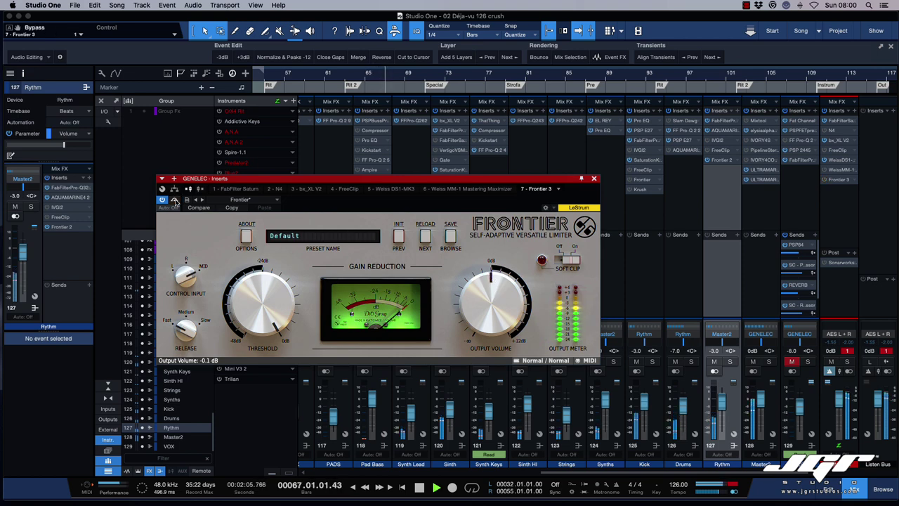
- Lower the main output Frontier's Threshold to -4.9 dB and set its Release to Slow
mouse_move(249, 302)
mouse_down()
mouse_move(249, 316)
mouse_move(251, 305)
mouse_up()
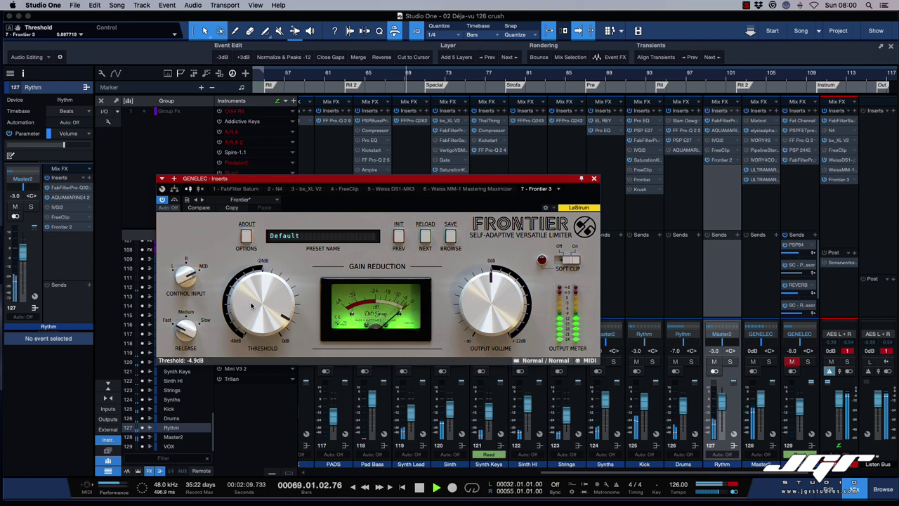
click(178, 336)
click(202, 319)
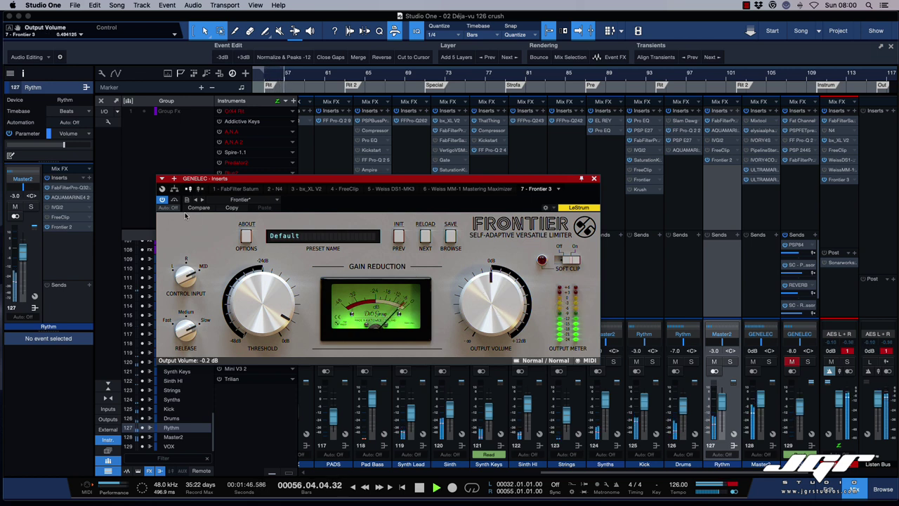
- Compare the main output Frontier with its bypassed signal and with Soft Clip switched off and back on
click(174, 200)
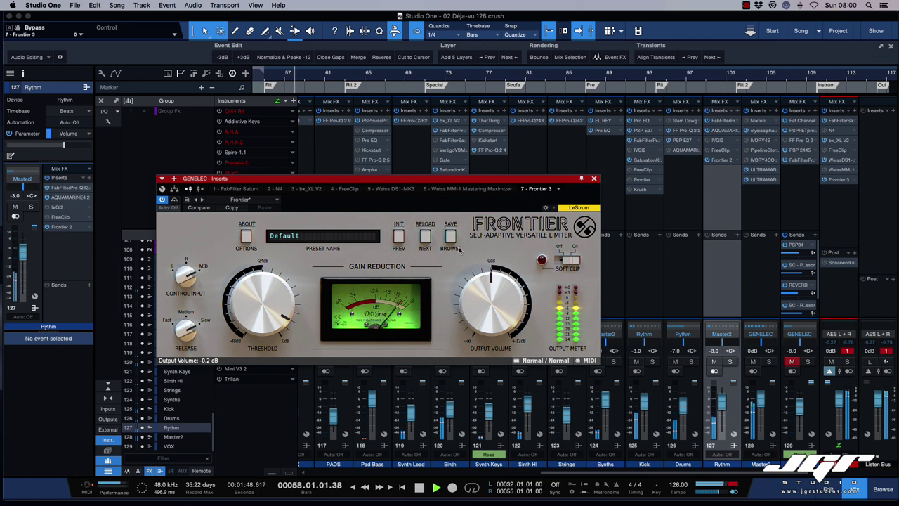
click(565, 260)
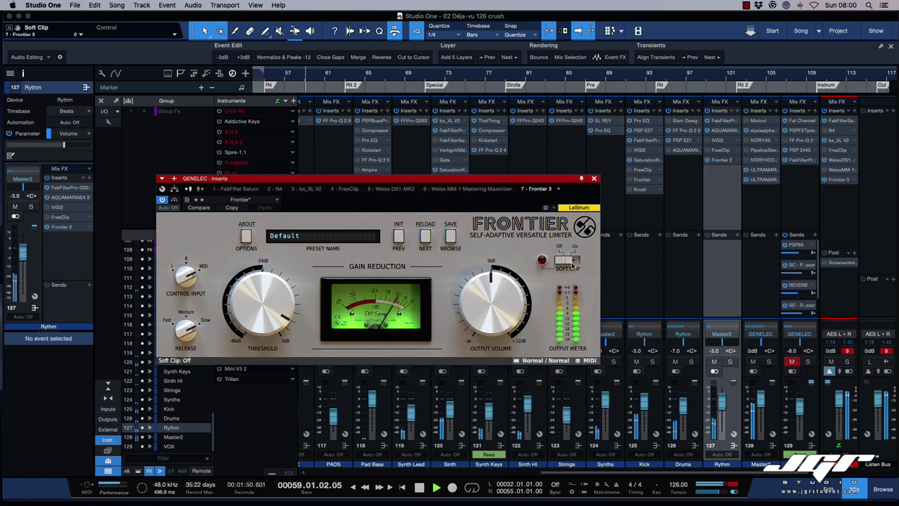
click(572, 261)
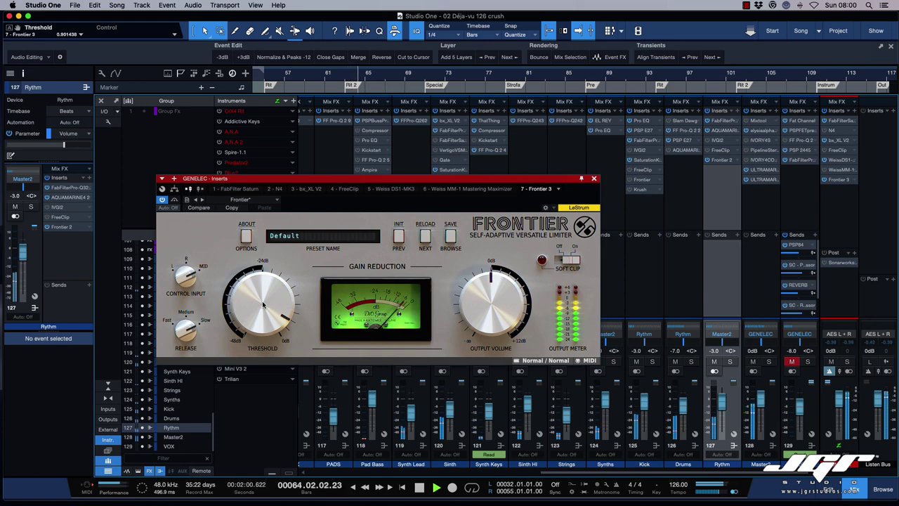
- Raise the main output Frontier's Threshold to -2.9 dB, compare it with bypass and stop playback
drag(260, 303, 259, 297)
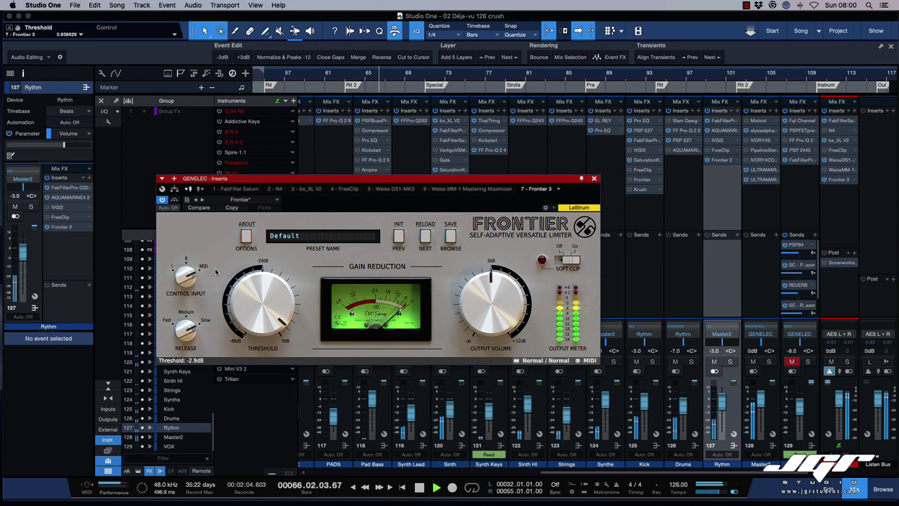
click(175, 200)
click(174, 201)
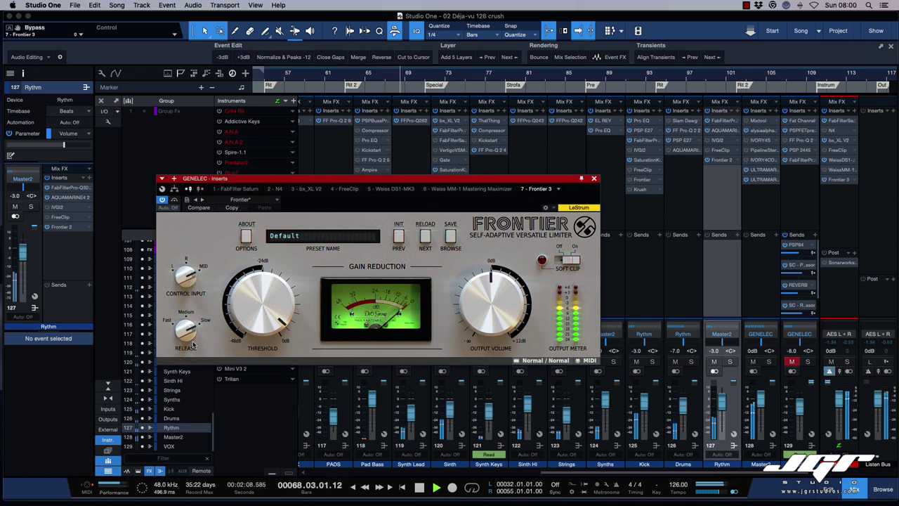
key(space)
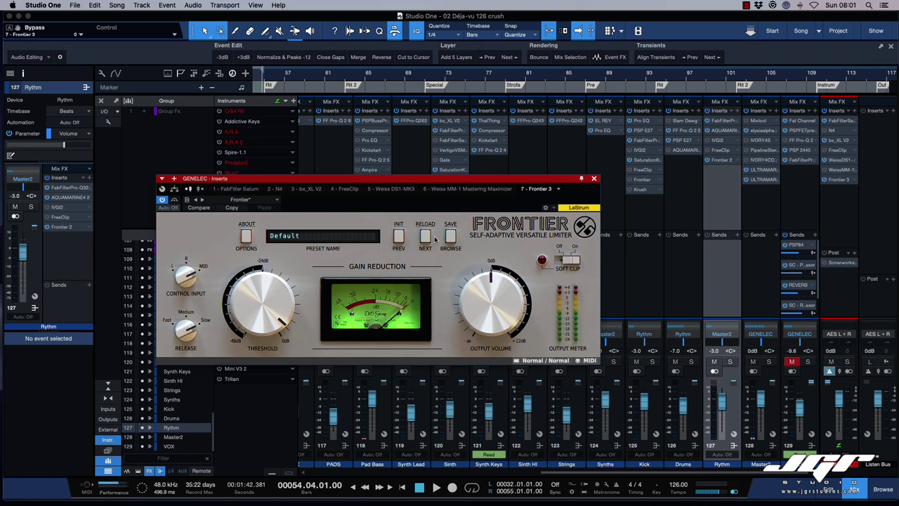
drag(436, 180, 497, 202)
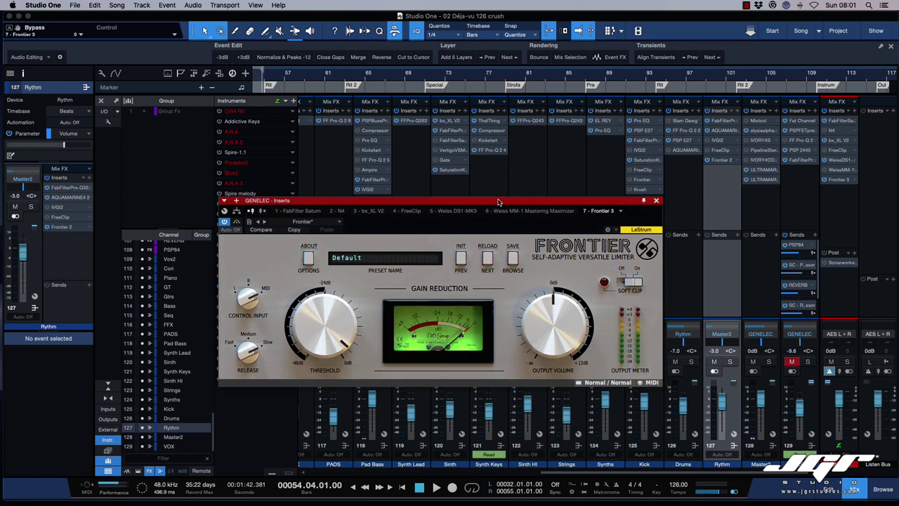